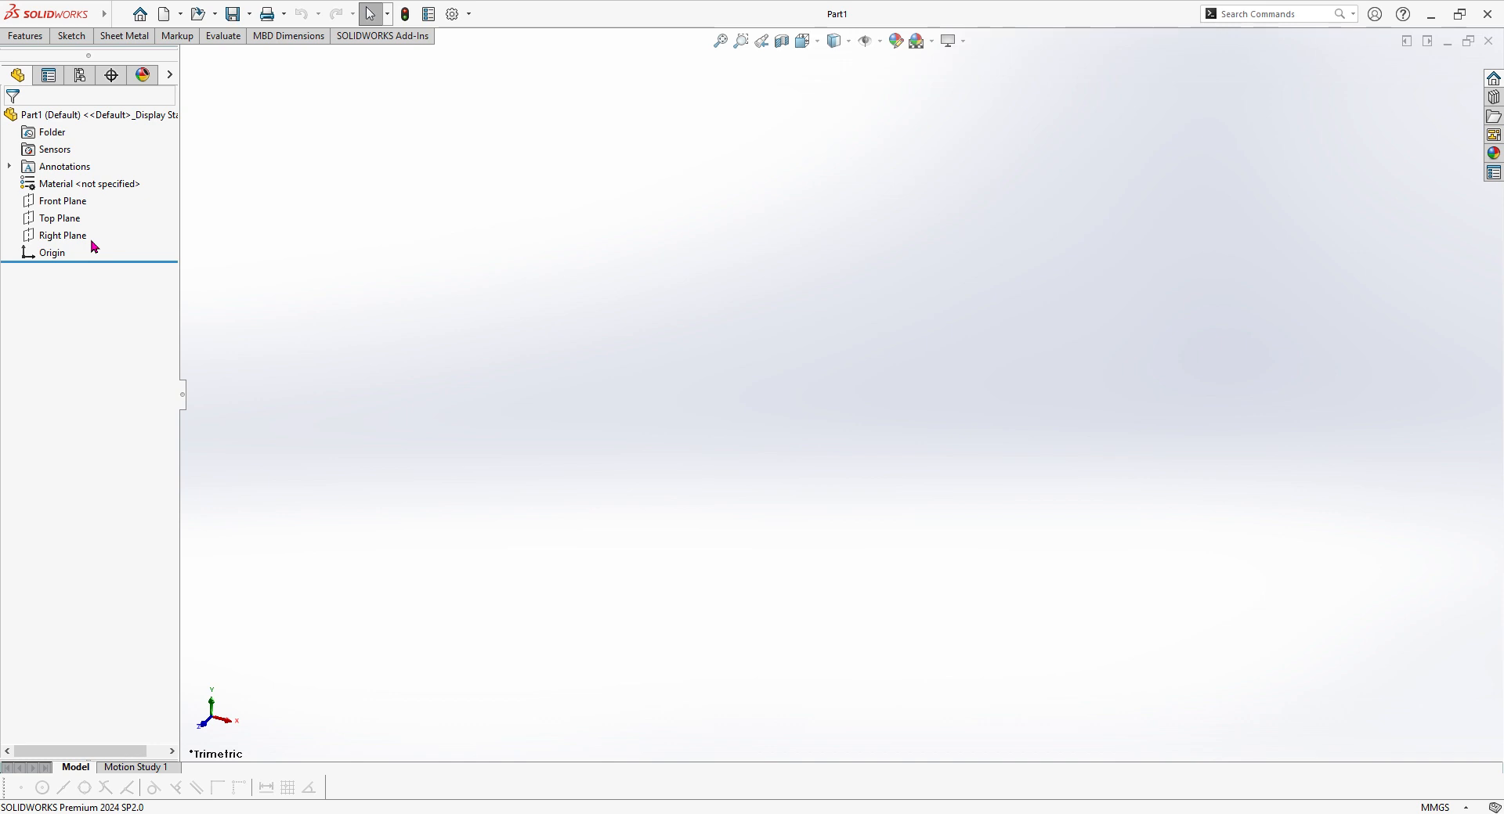
Step: Start a sketch on the Front Plane and draw a horizontal line about 127 mm long just above the origin
{"action": "left_click", "coordinate": [65, 201]}
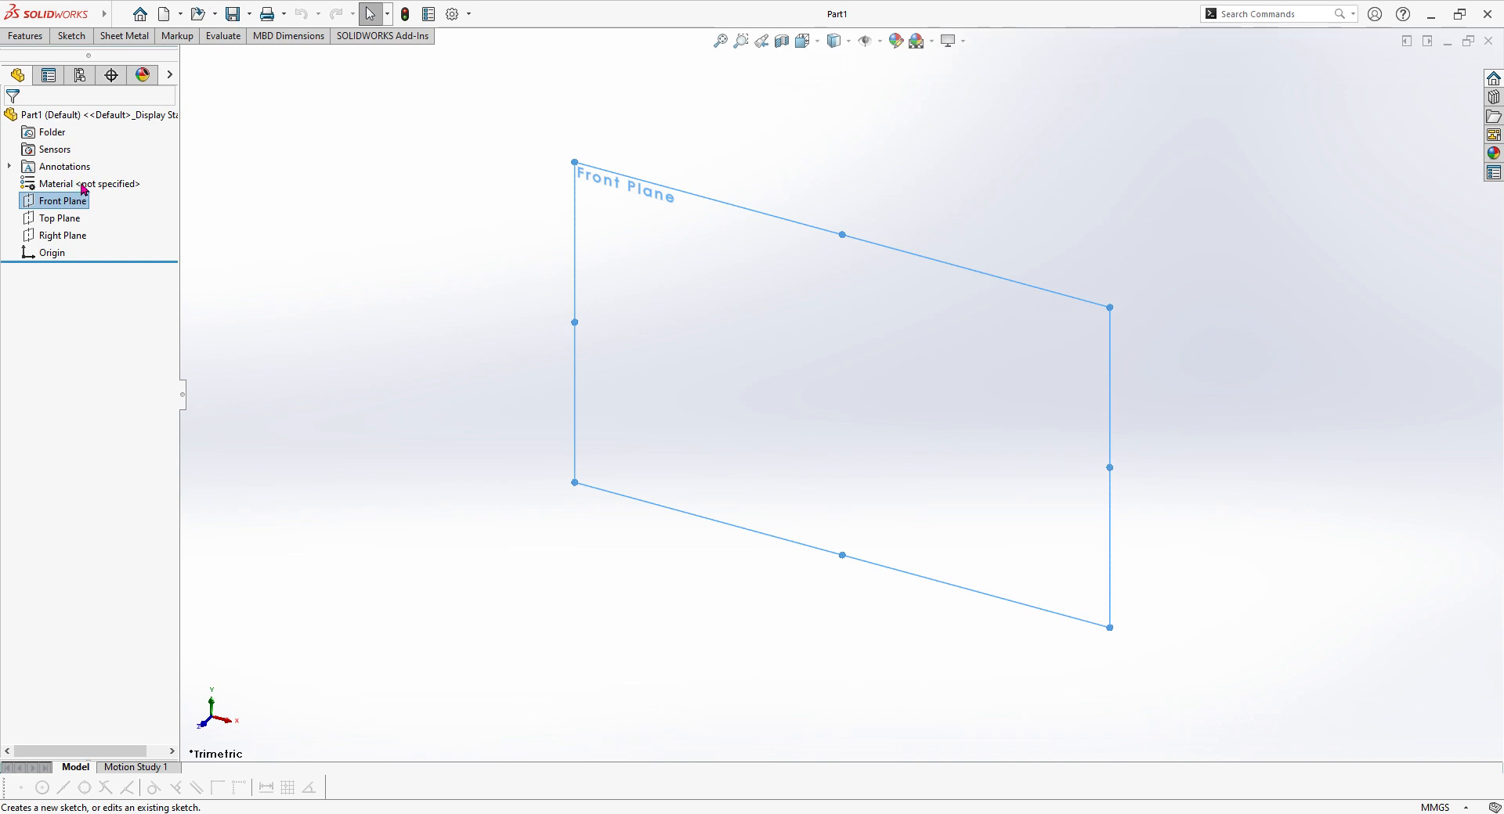
{"action": "left_click", "coordinate": [83, 189]}
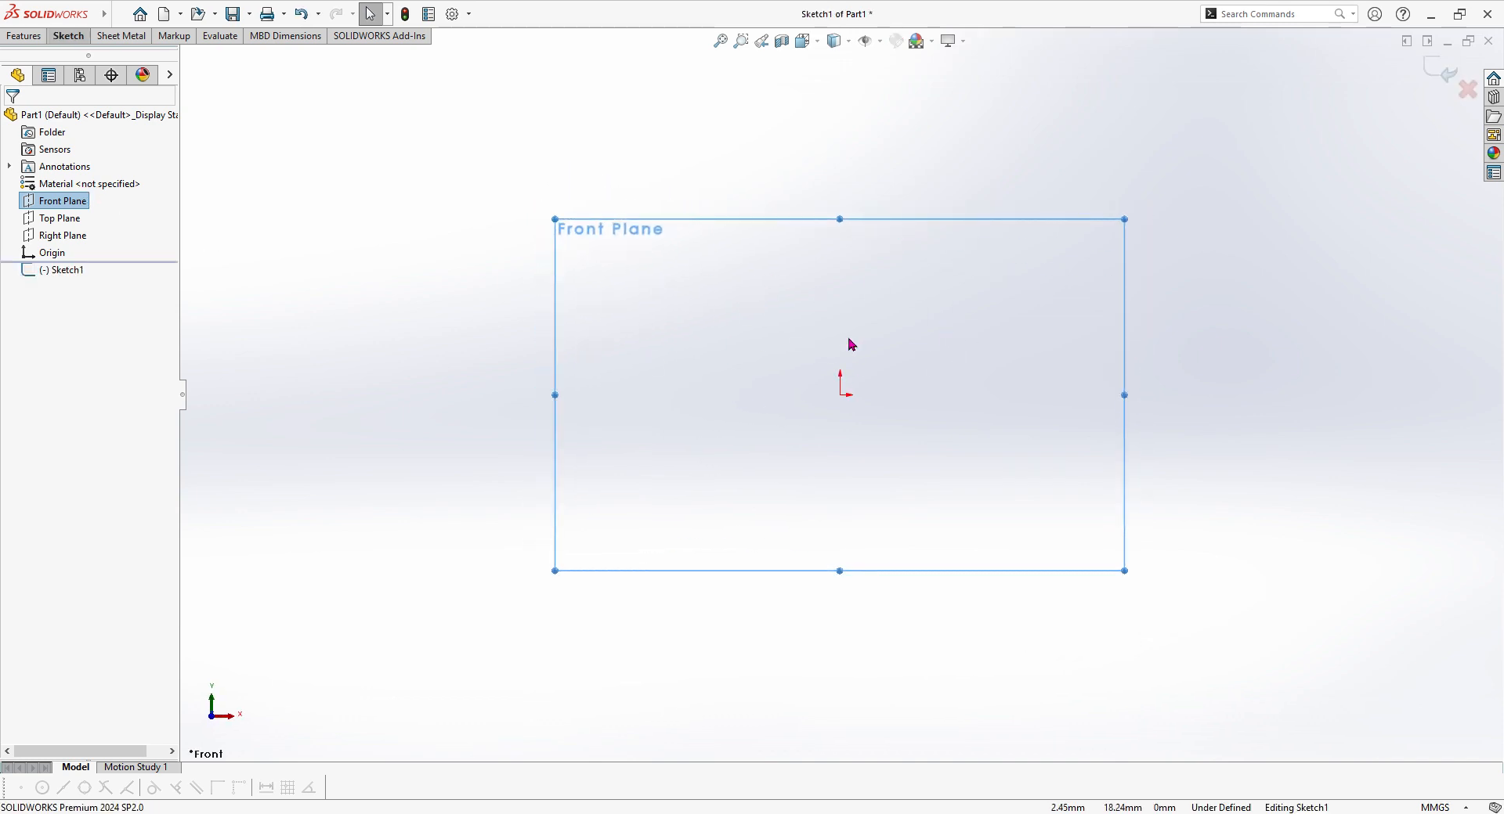
{"action": "left_click", "coordinate": [69, 39]}
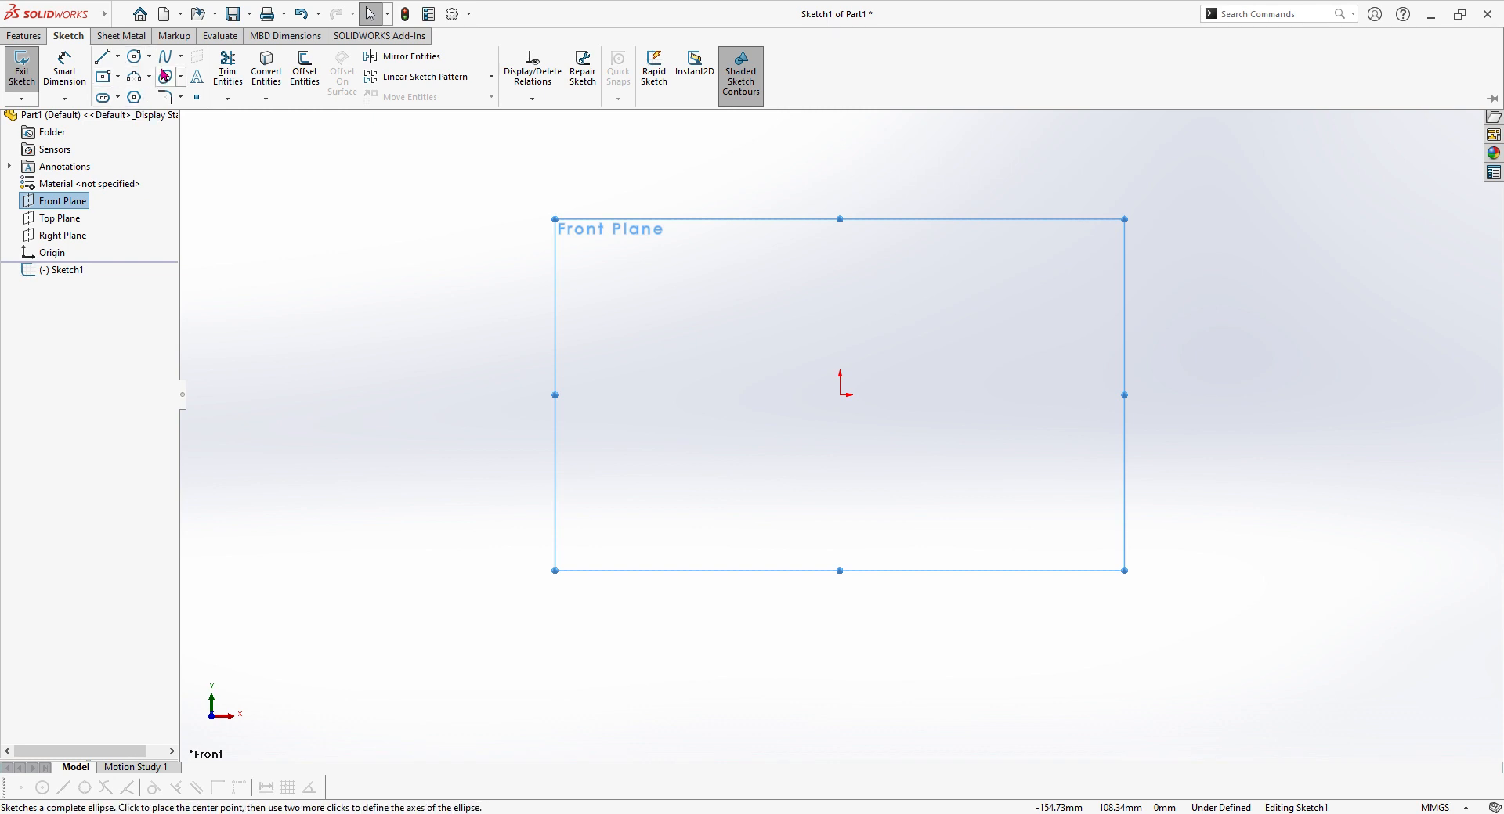
{"action": "left_click", "coordinate": [106, 64]}
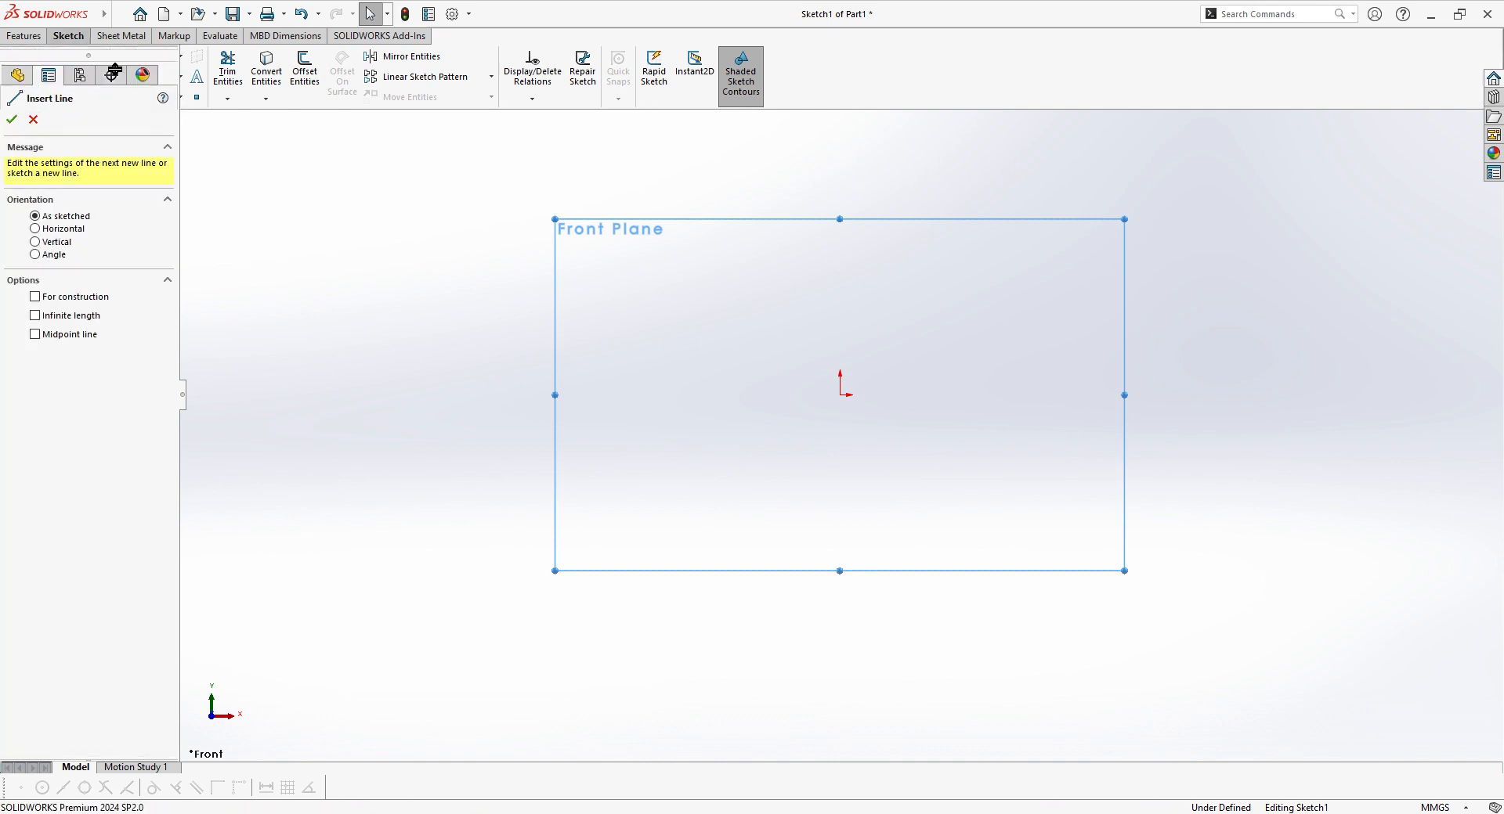
{"action": "left_click", "coordinate": [613, 360]}
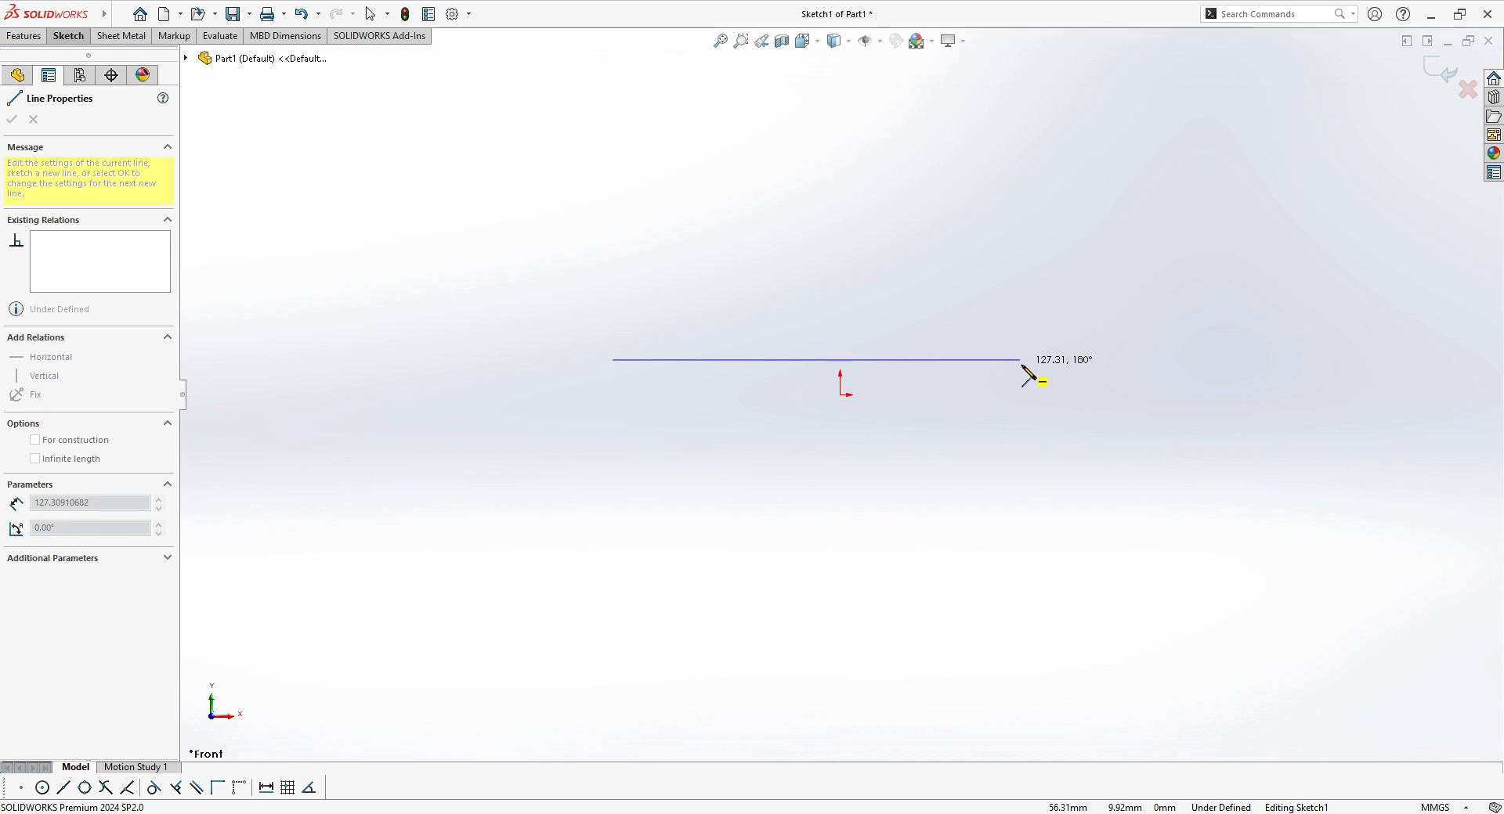
{"action": "left_click", "coordinate": [1019, 360]}
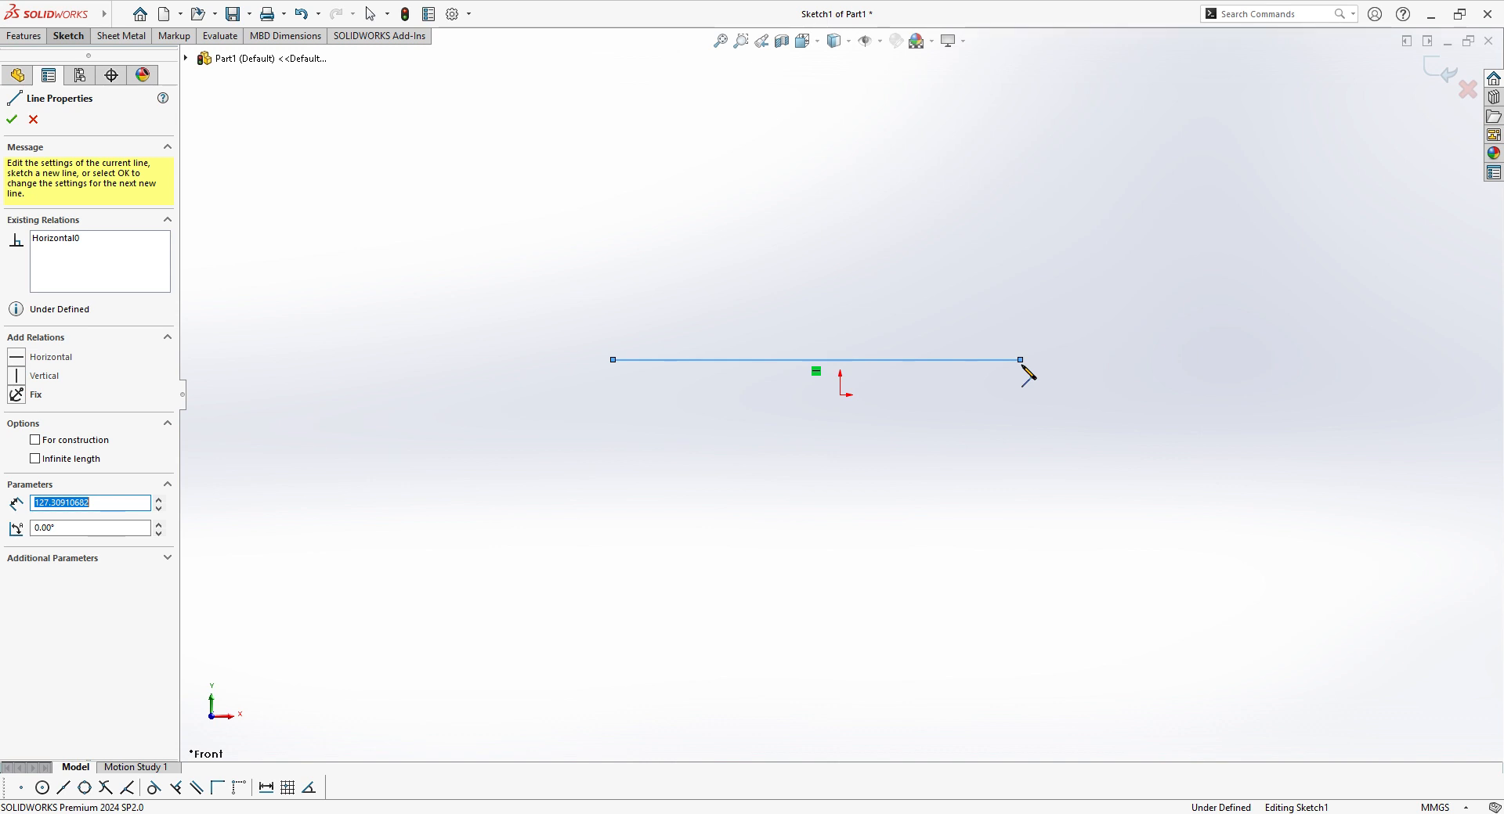
Step: Set the horizontal line's length to 130 mm
{"action": "type", "text": "130"}
{"action": "key", "text": "Return"}
Step: Close the profile with connected horizontal and vertical lines, with a right side about 41 mm tall and a stepped lower edge with two downward projections
{"action": "left_click", "coordinate": [1027, 360]}
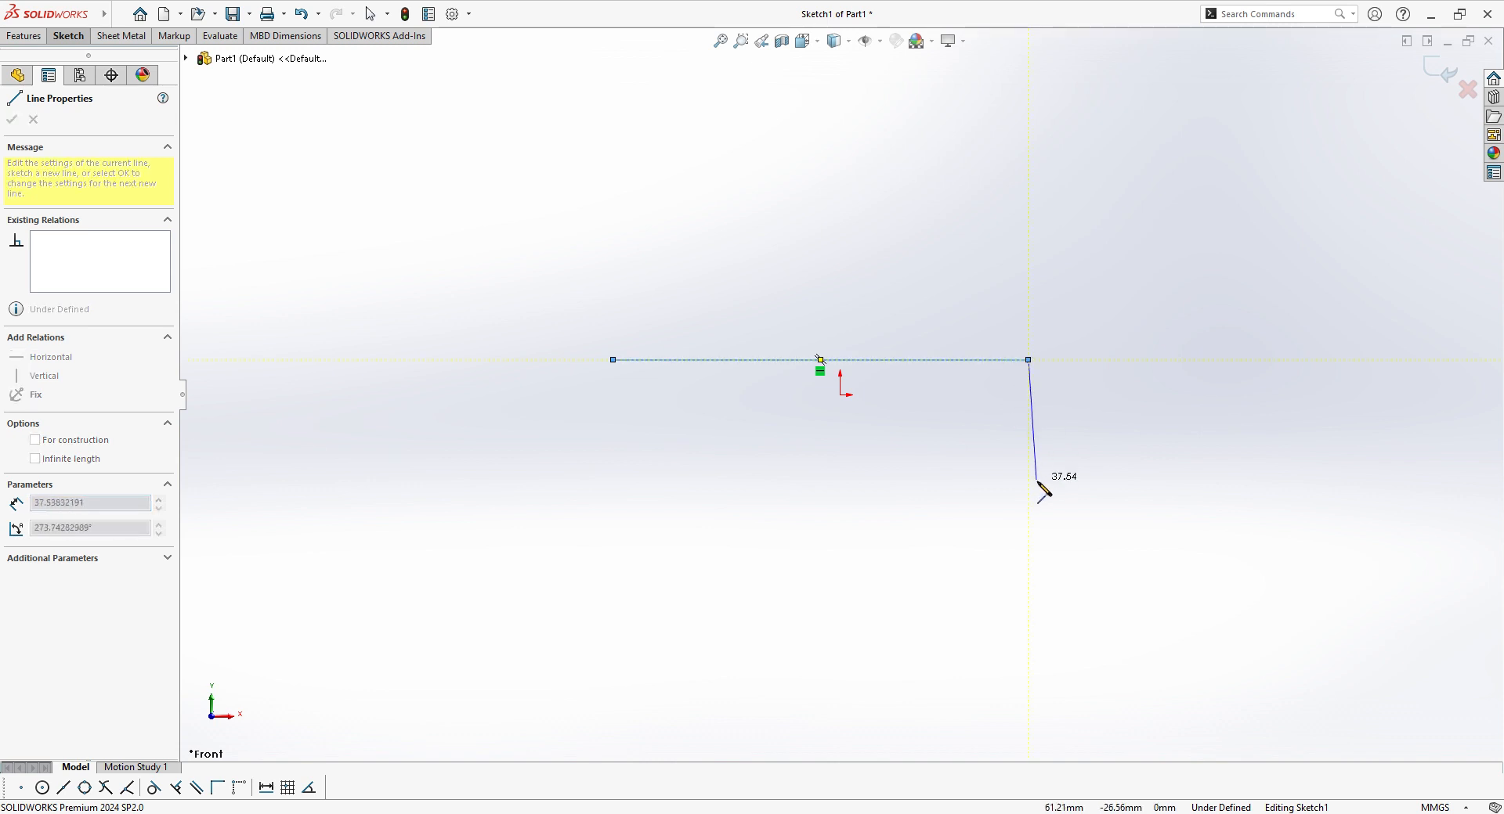
{"action": "left_click", "coordinate": [1030, 492]}
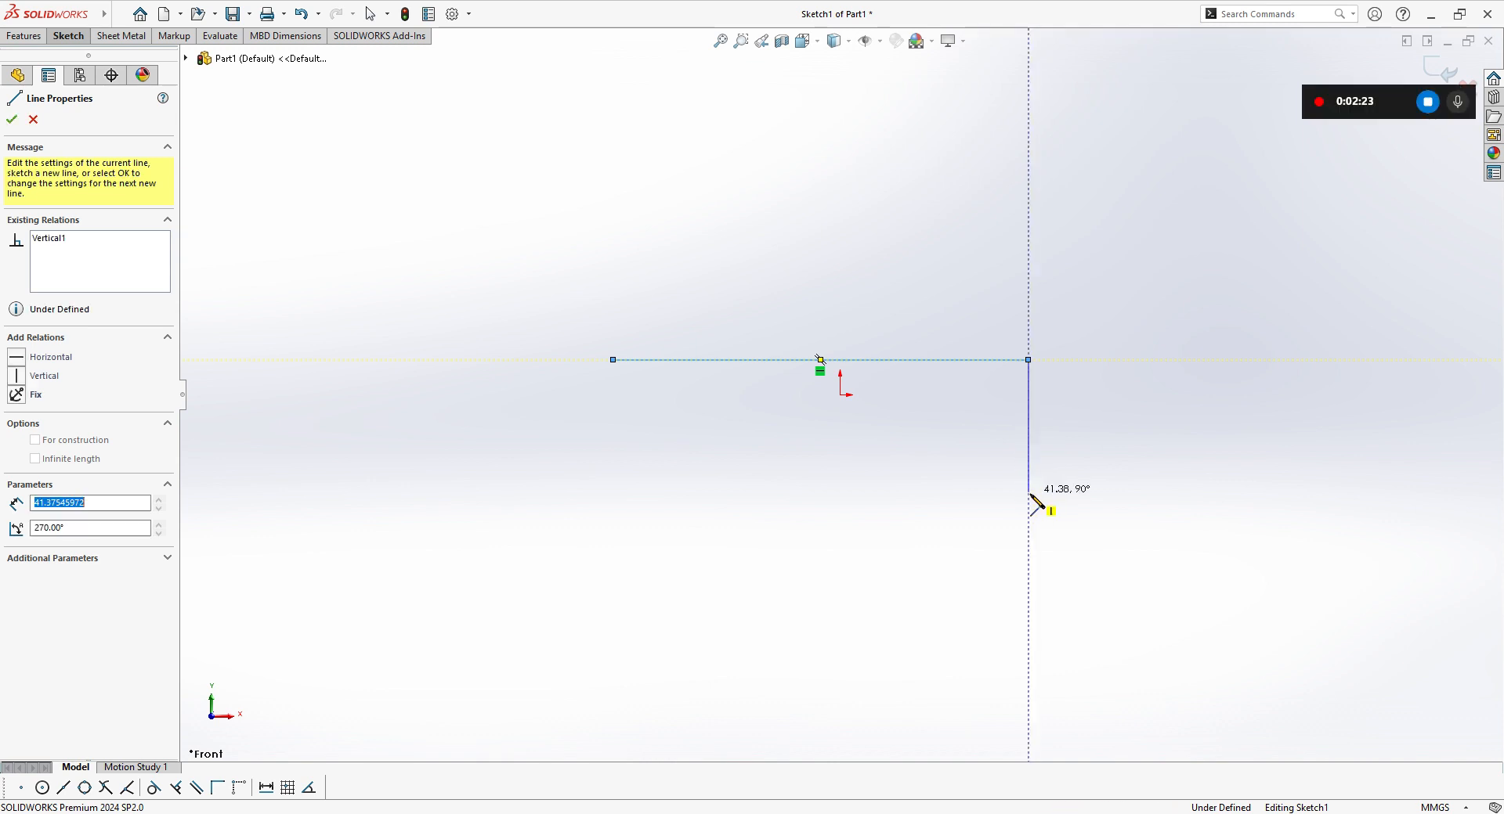
{"action": "left_click", "coordinate": [916, 492]}
{"action": "left_click", "coordinate": [916, 451]}
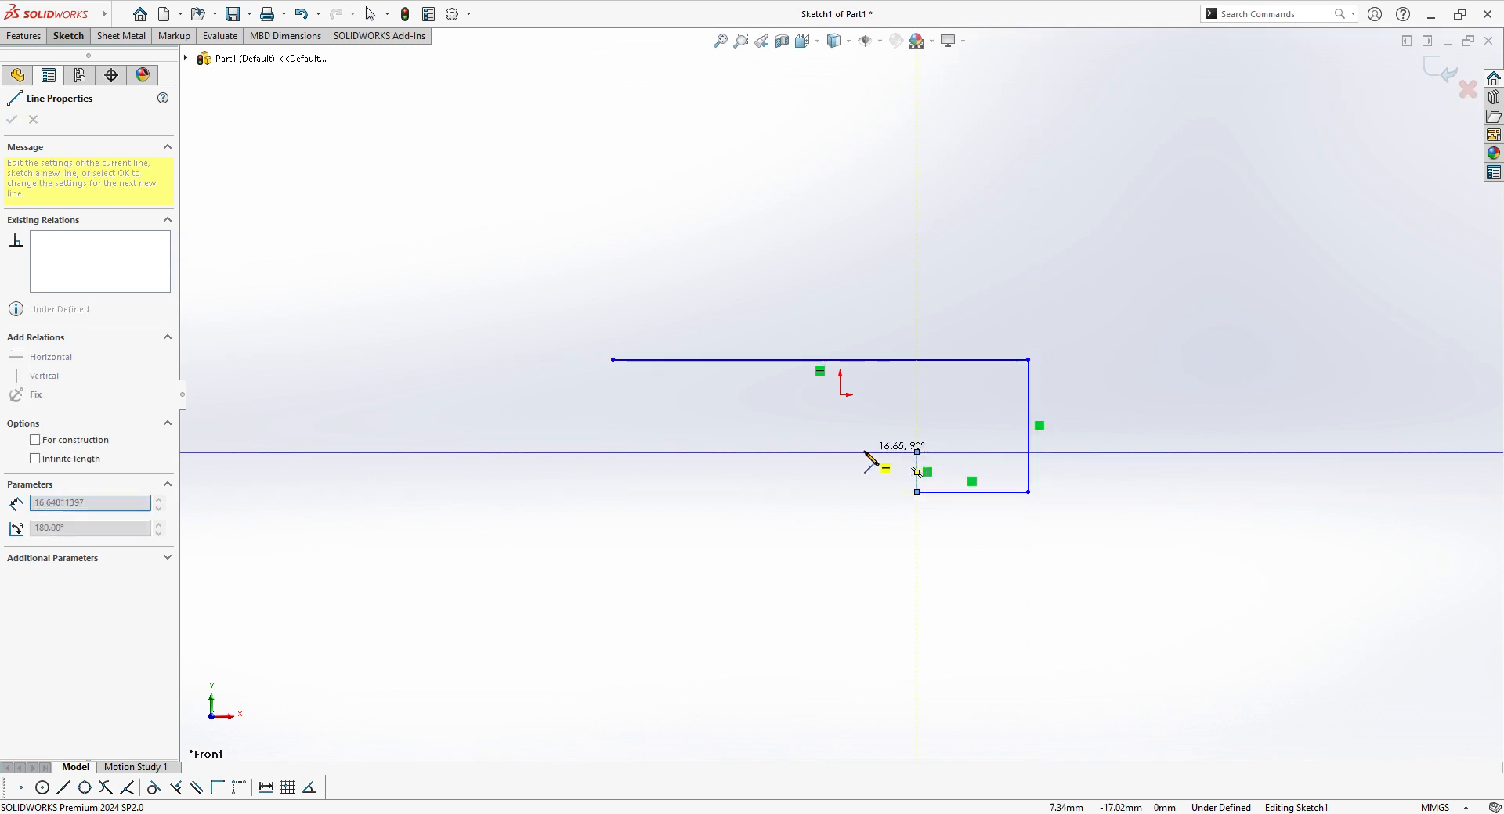
{"action": "left_click", "coordinate": [806, 452]}
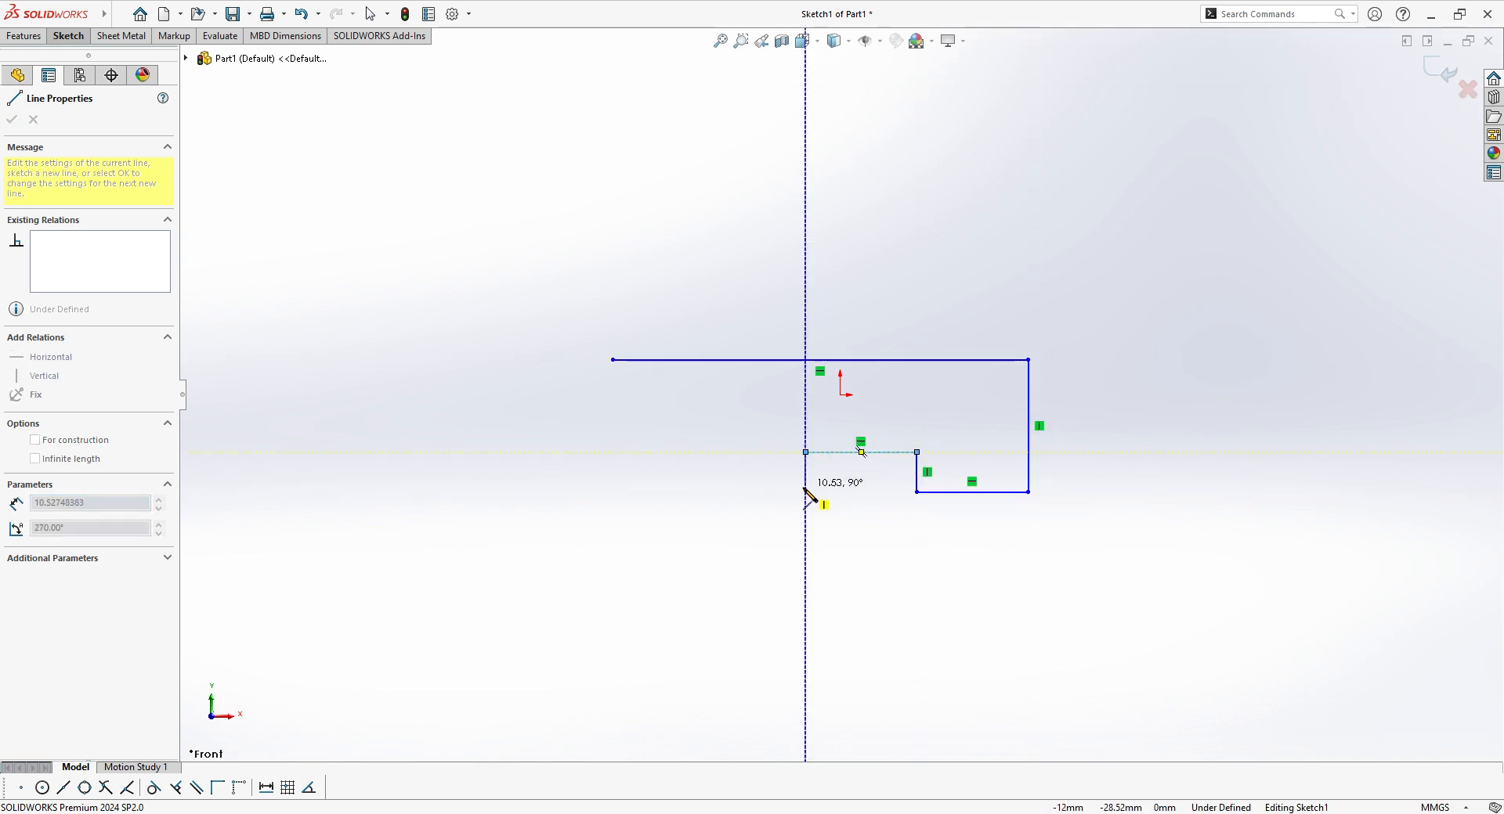
{"action": "left_click", "coordinate": [806, 486]}
{"action": "left_click", "coordinate": [621, 485]}
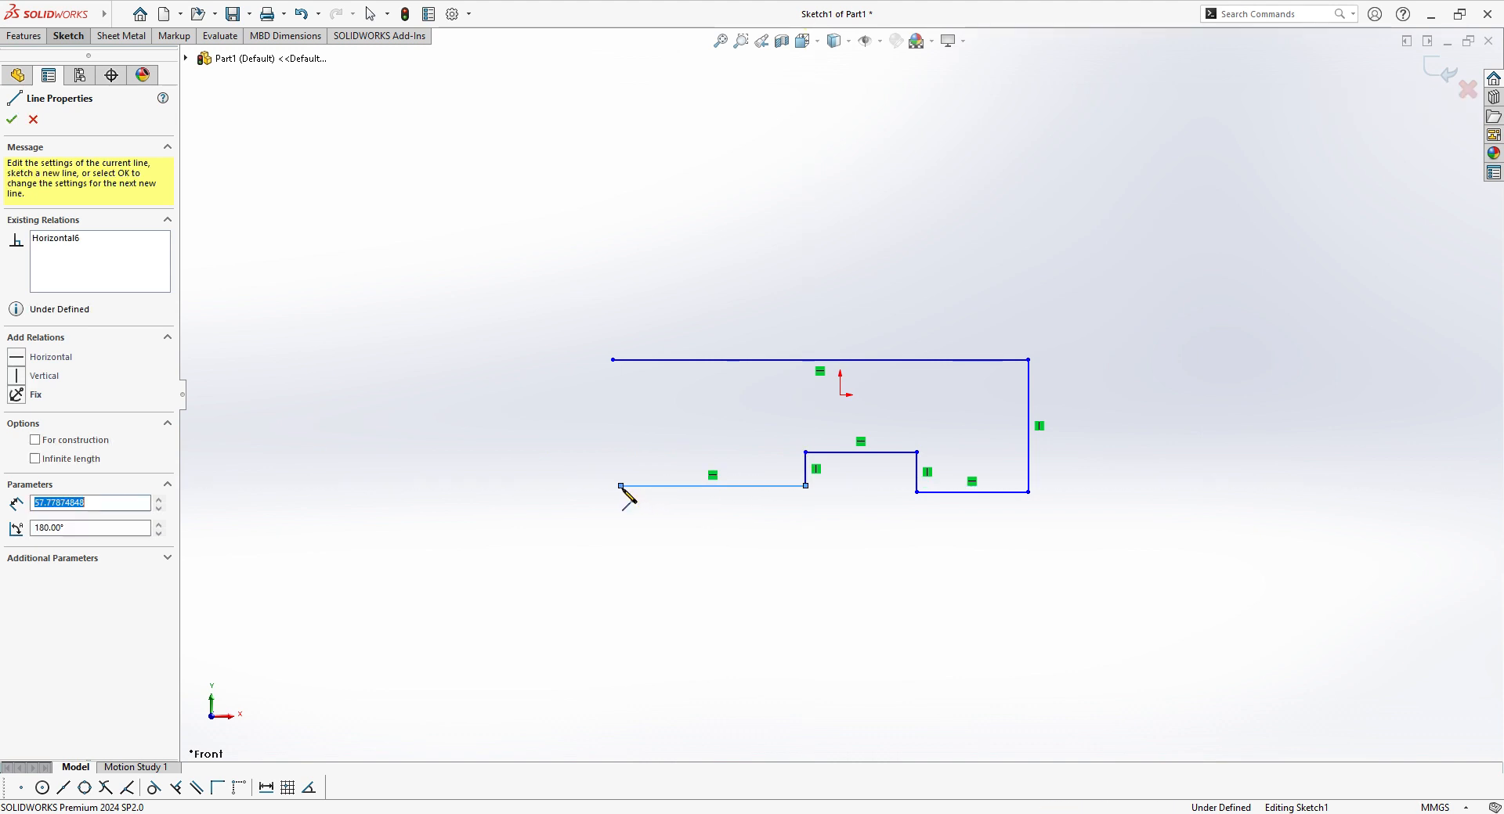
{"action": "left_click", "coordinate": [620, 452]}
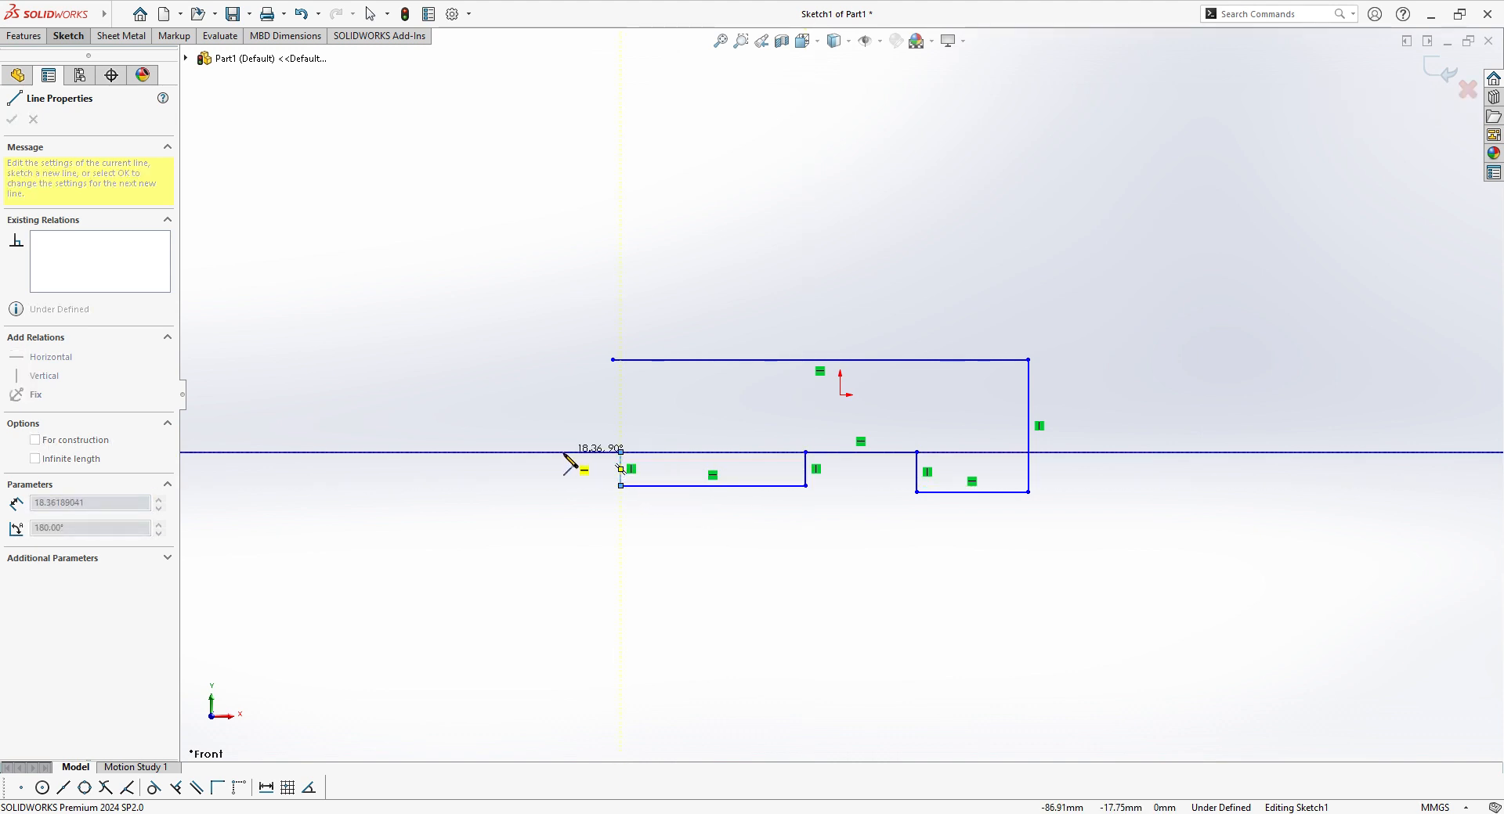
{"action": "left_click", "coordinate": [561, 451]}
{"action": "left_click", "coordinate": [561, 359]}
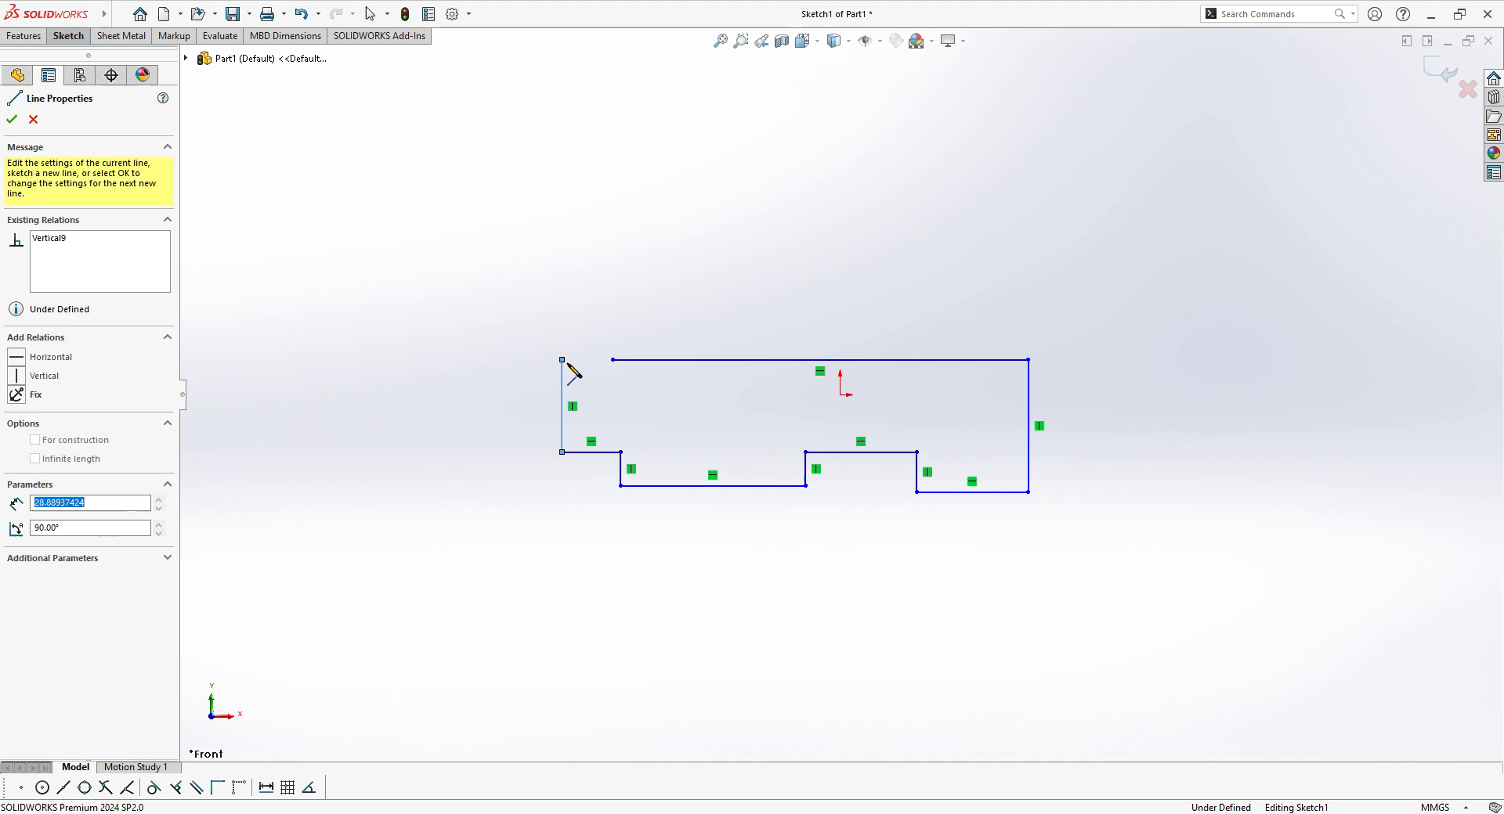
{"action": "left_click", "coordinate": [613, 360]}
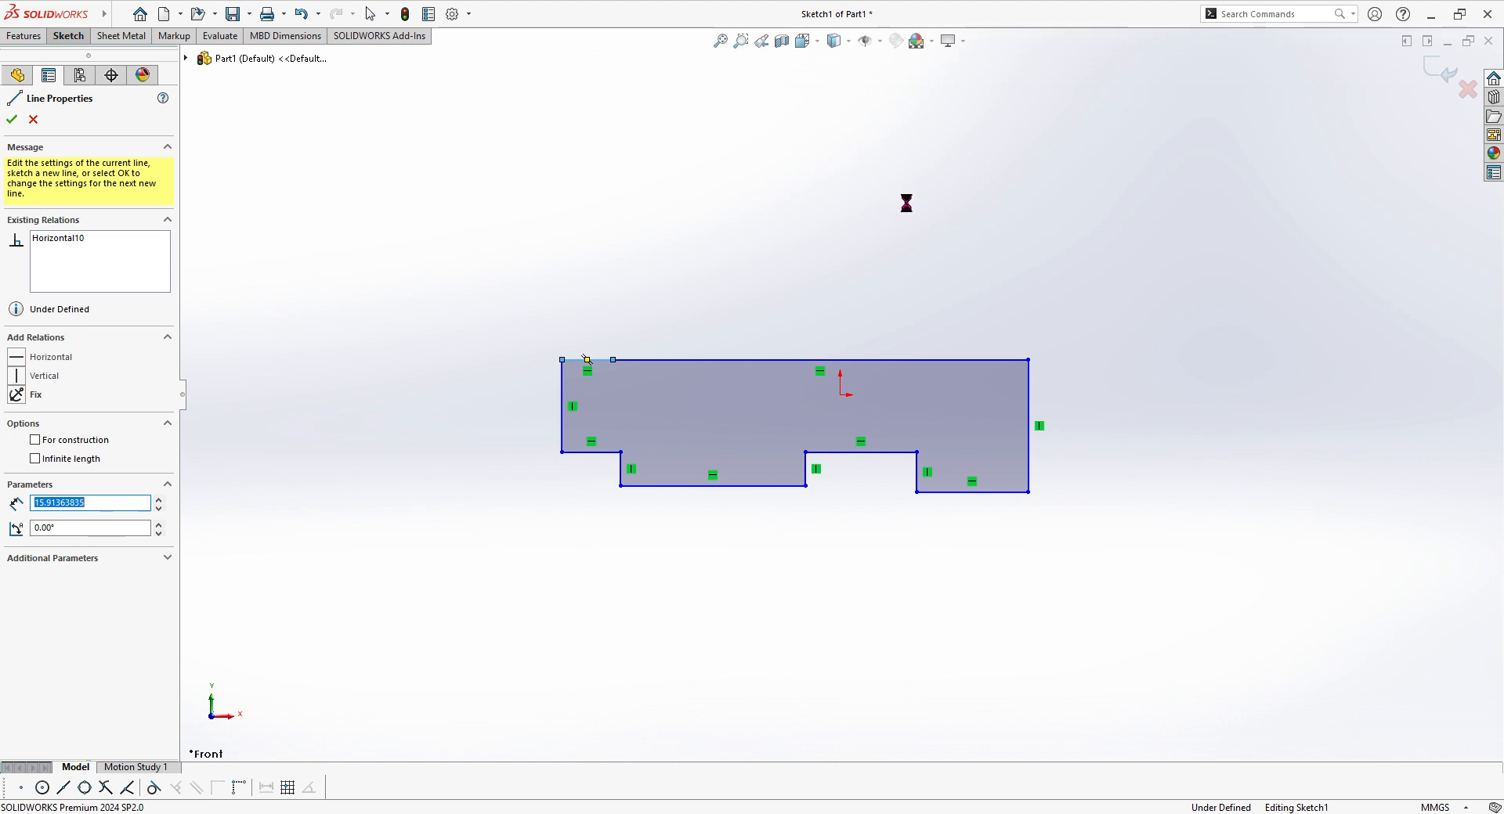
{"action": "key", "text": "Escape"}
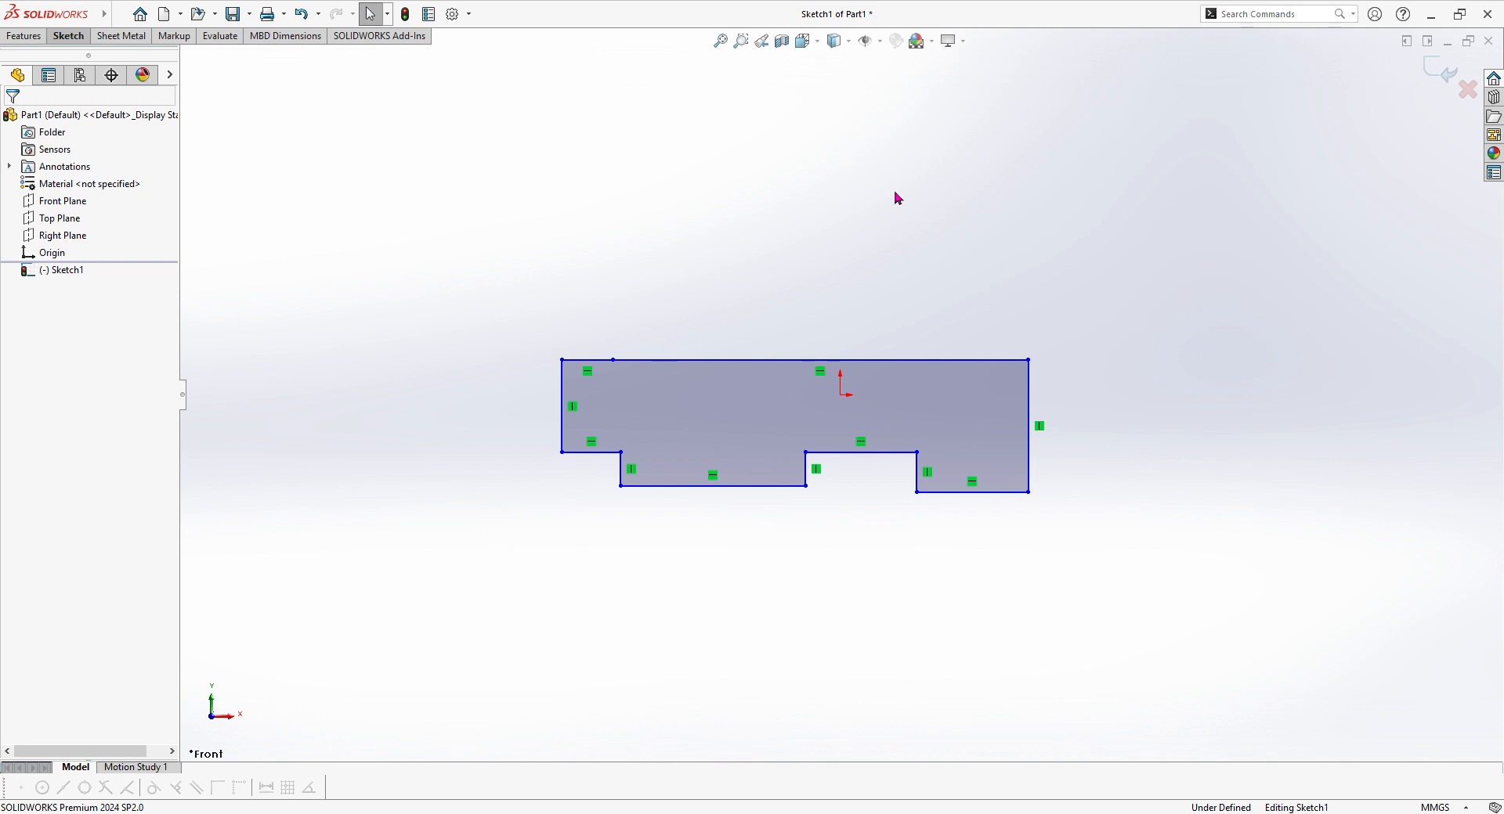
Step: Dimension the stepped profile's right vertical edge to 45 mm with Smart Dimension
{"action": "left_click", "coordinate": [68, 35]}
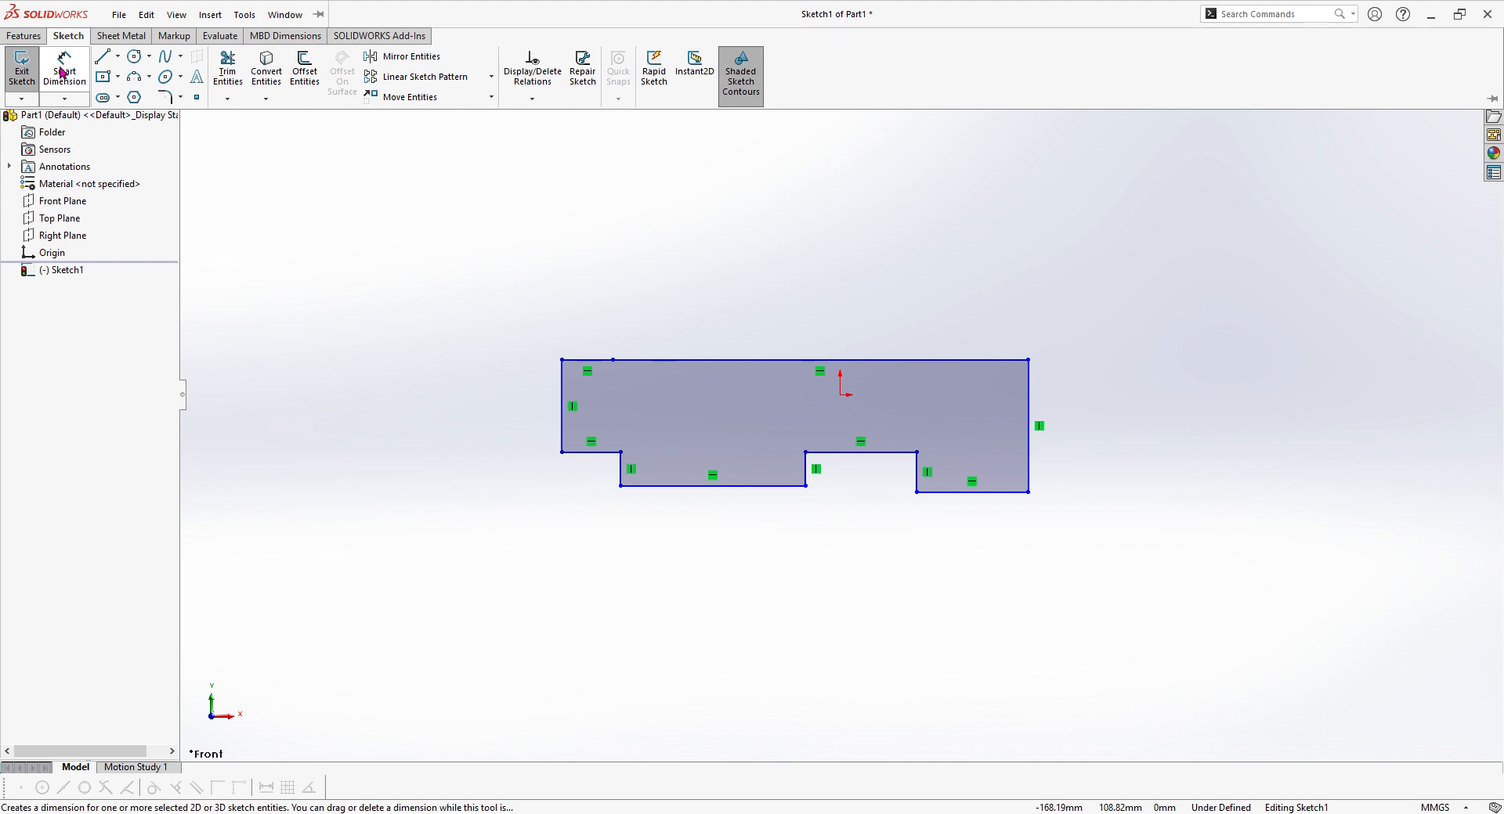
{"action": "left_click", "coordinate": [64, 71]}
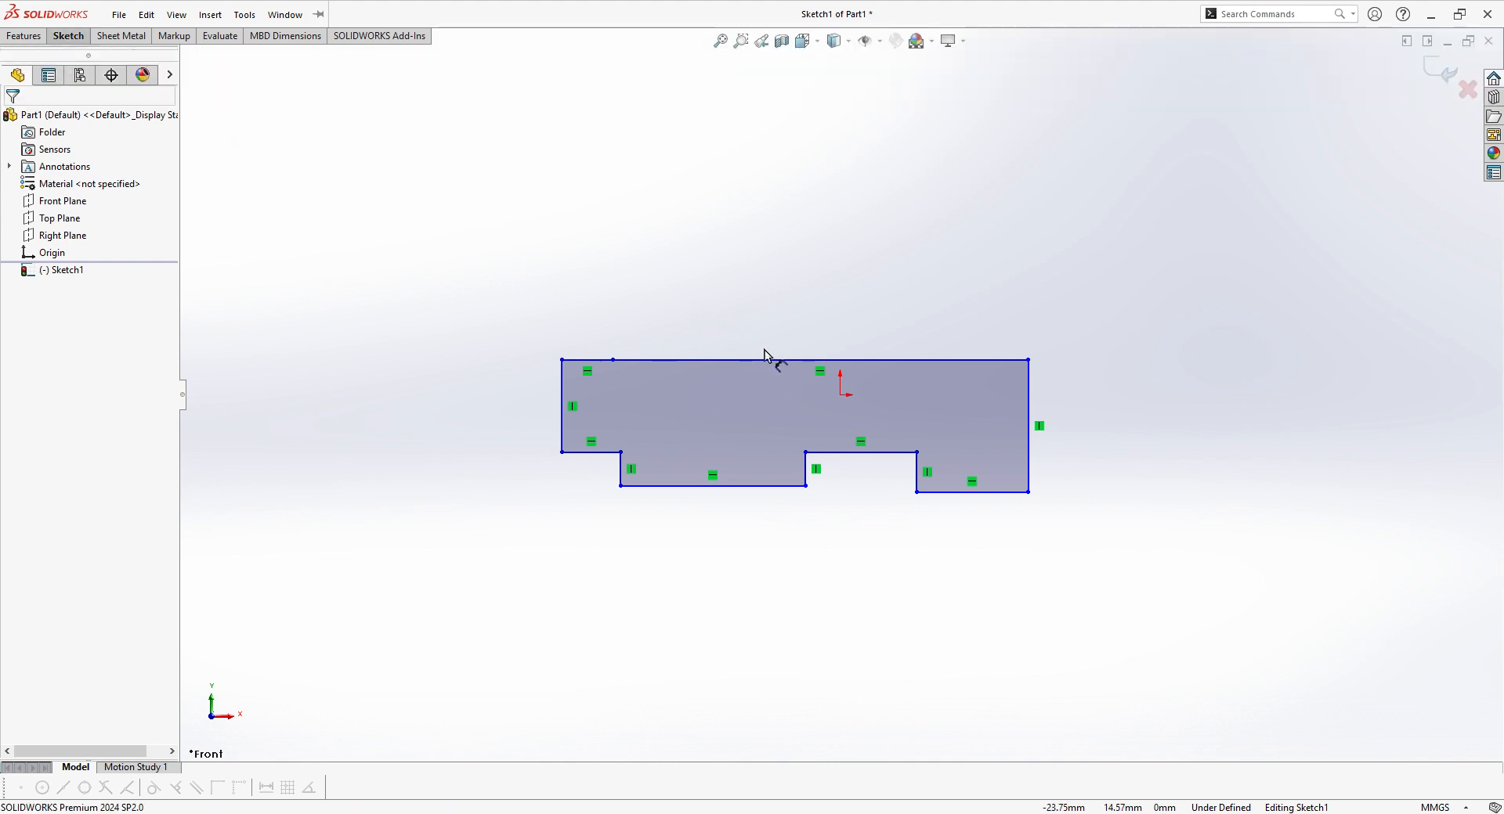
{"action": "left_click", "coordinate": [1031, 409]}
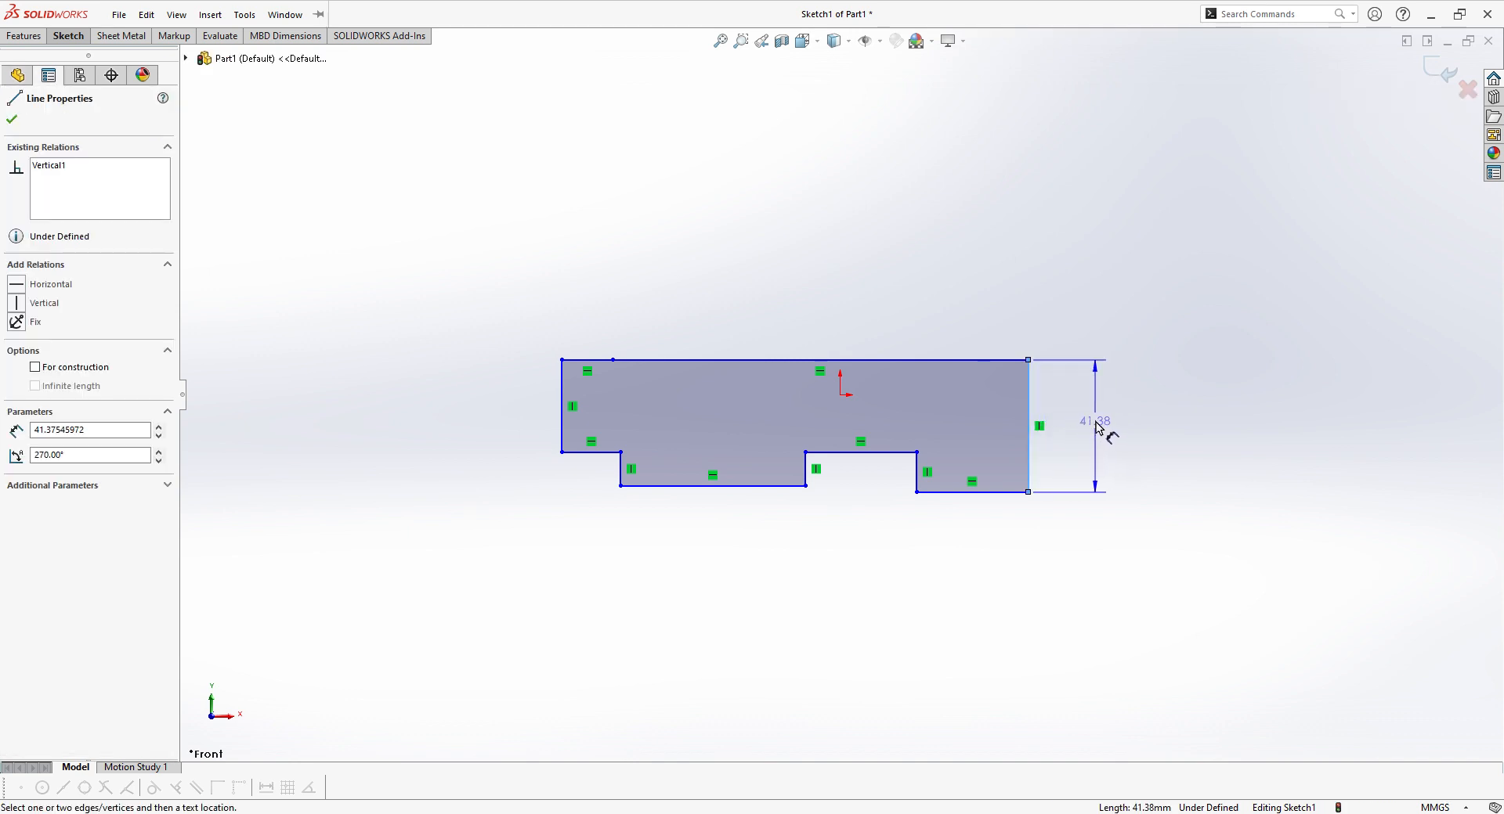
{"action": "left_click", "coordinate": [1110, 427]}
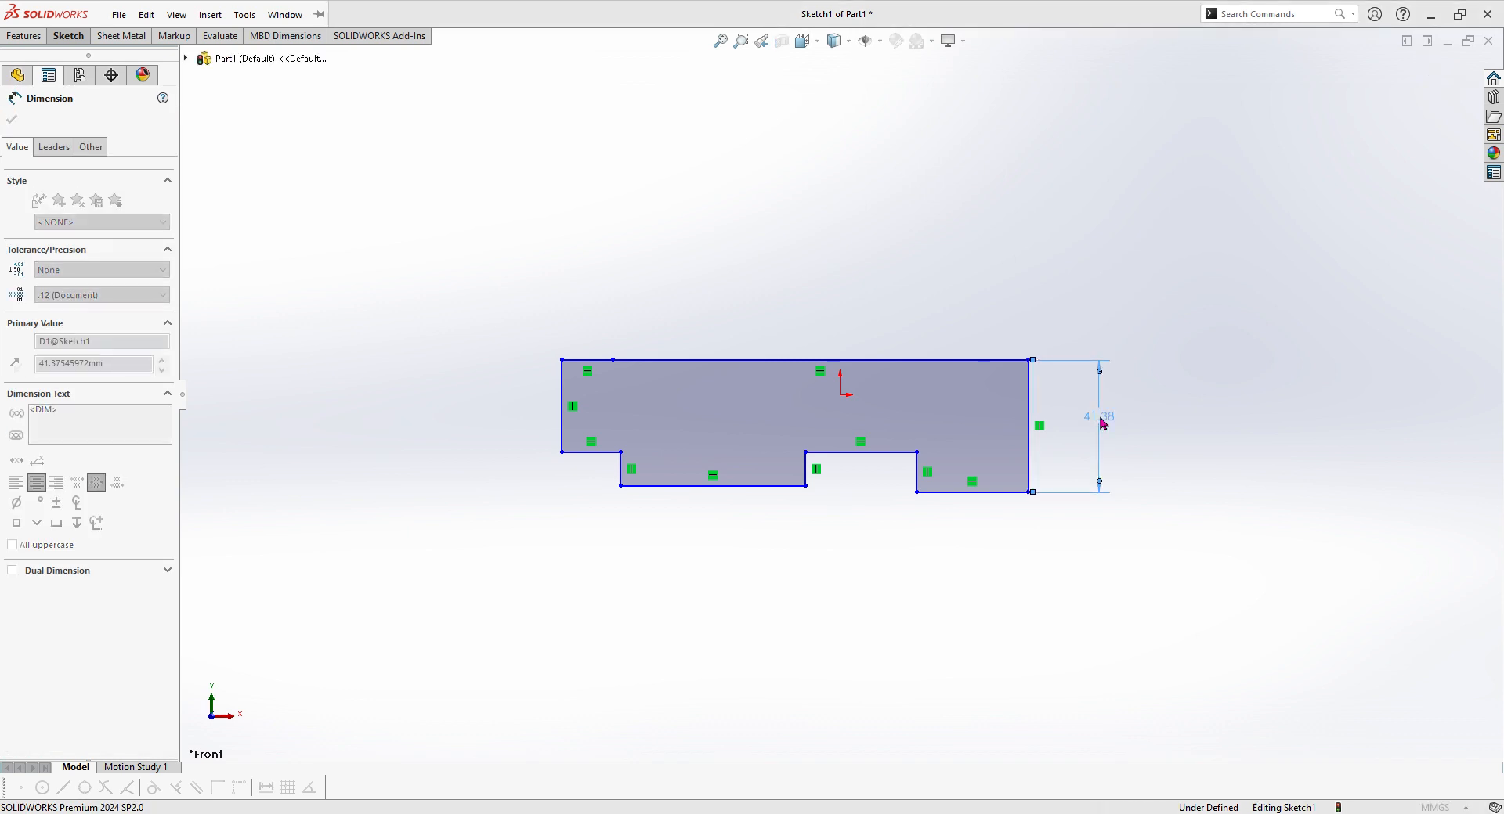
{"action": "type", "text": "45"}
{"action": "key", "text": "Return"}
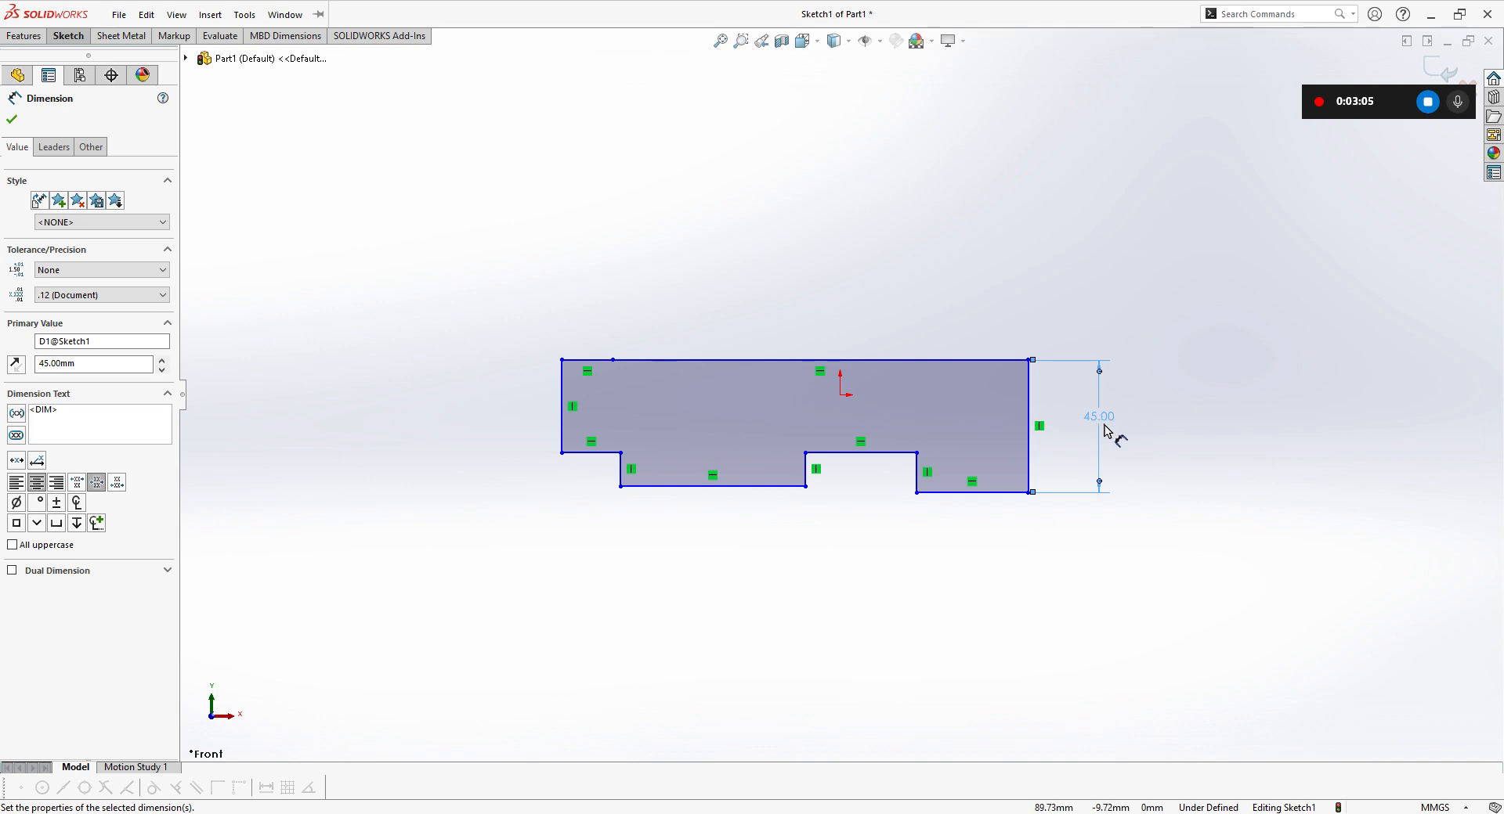
Step: Change the dimension of the profile's right vertical edge to 40 mm
{"action": "double_click", "coordinate": [1106, 419]}
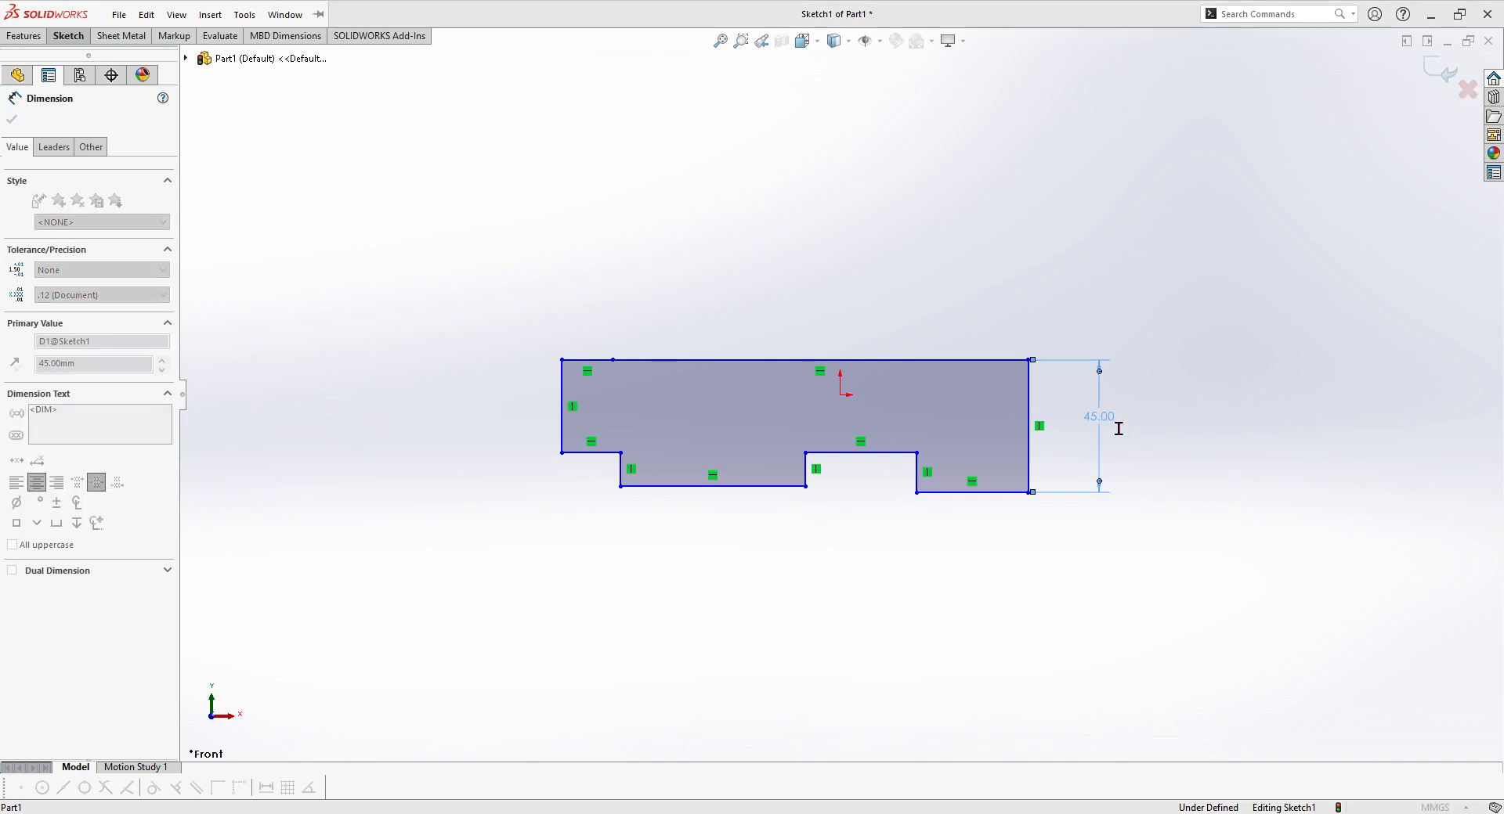
{"action": "type", "text": "40"}
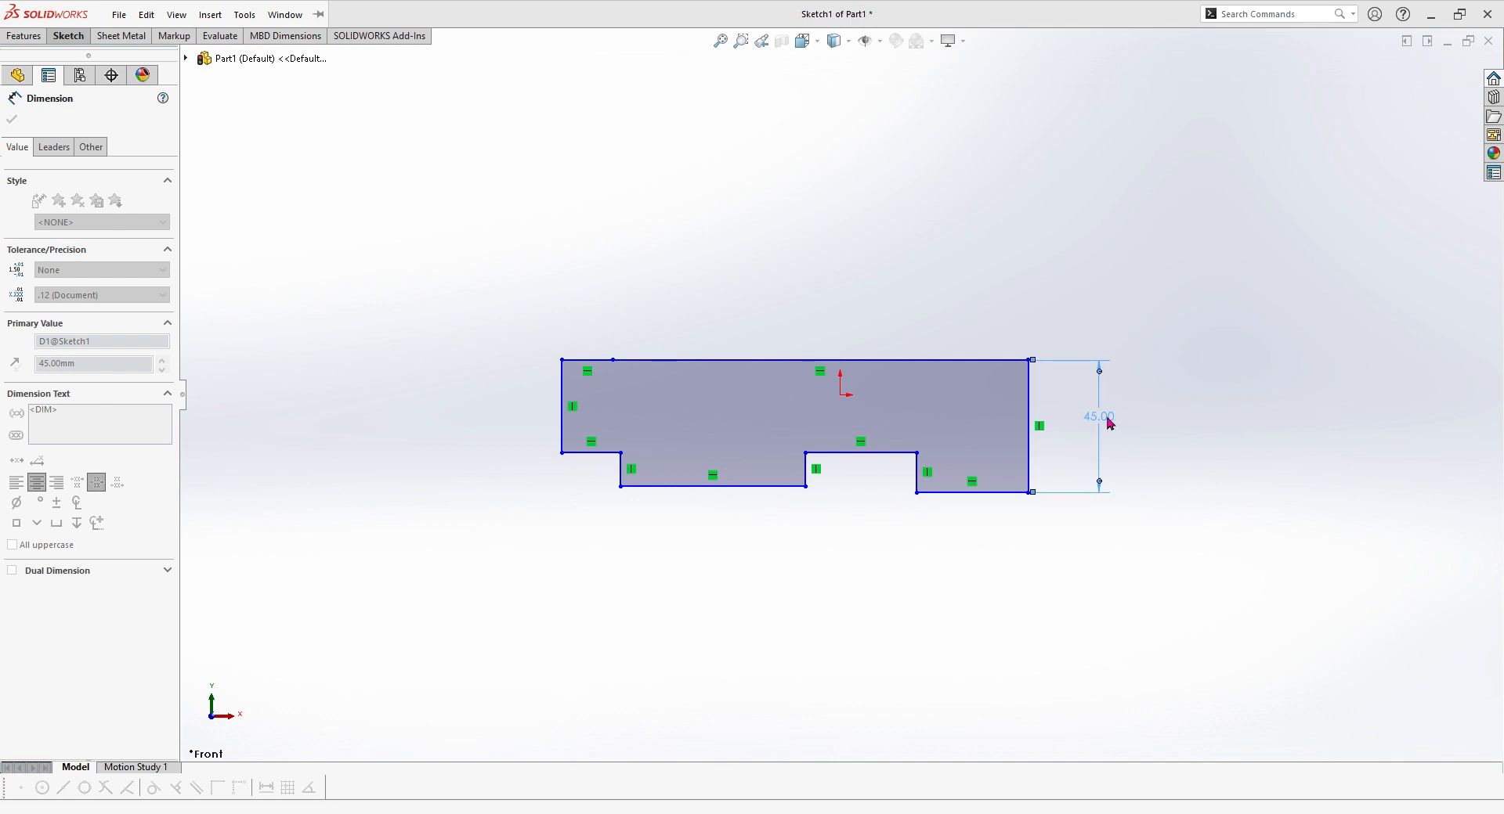
{"action": "key", "text": "Return"}
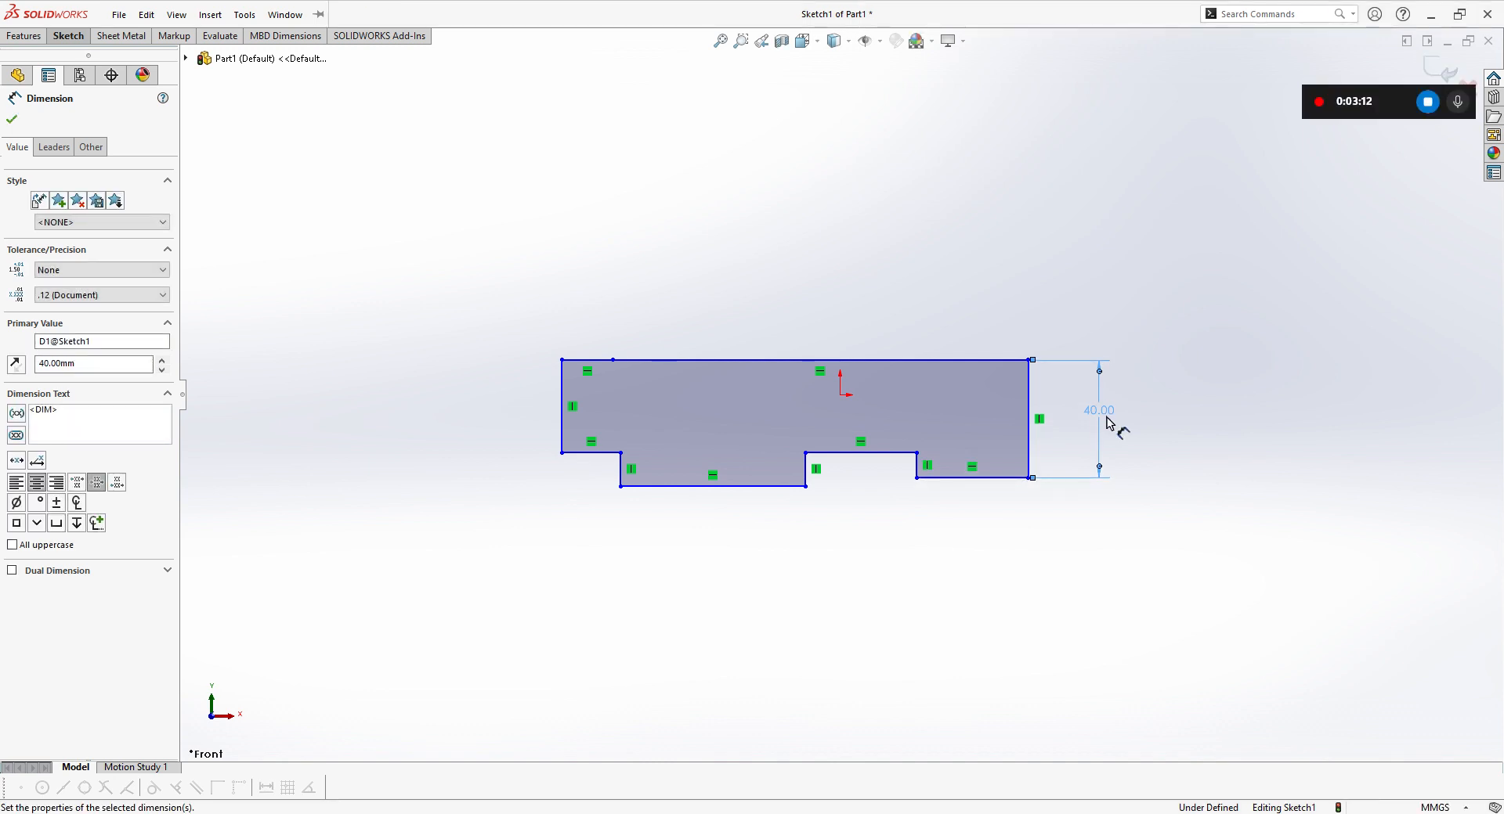
{"action": "left_click", "coordinate": [12, 119]}
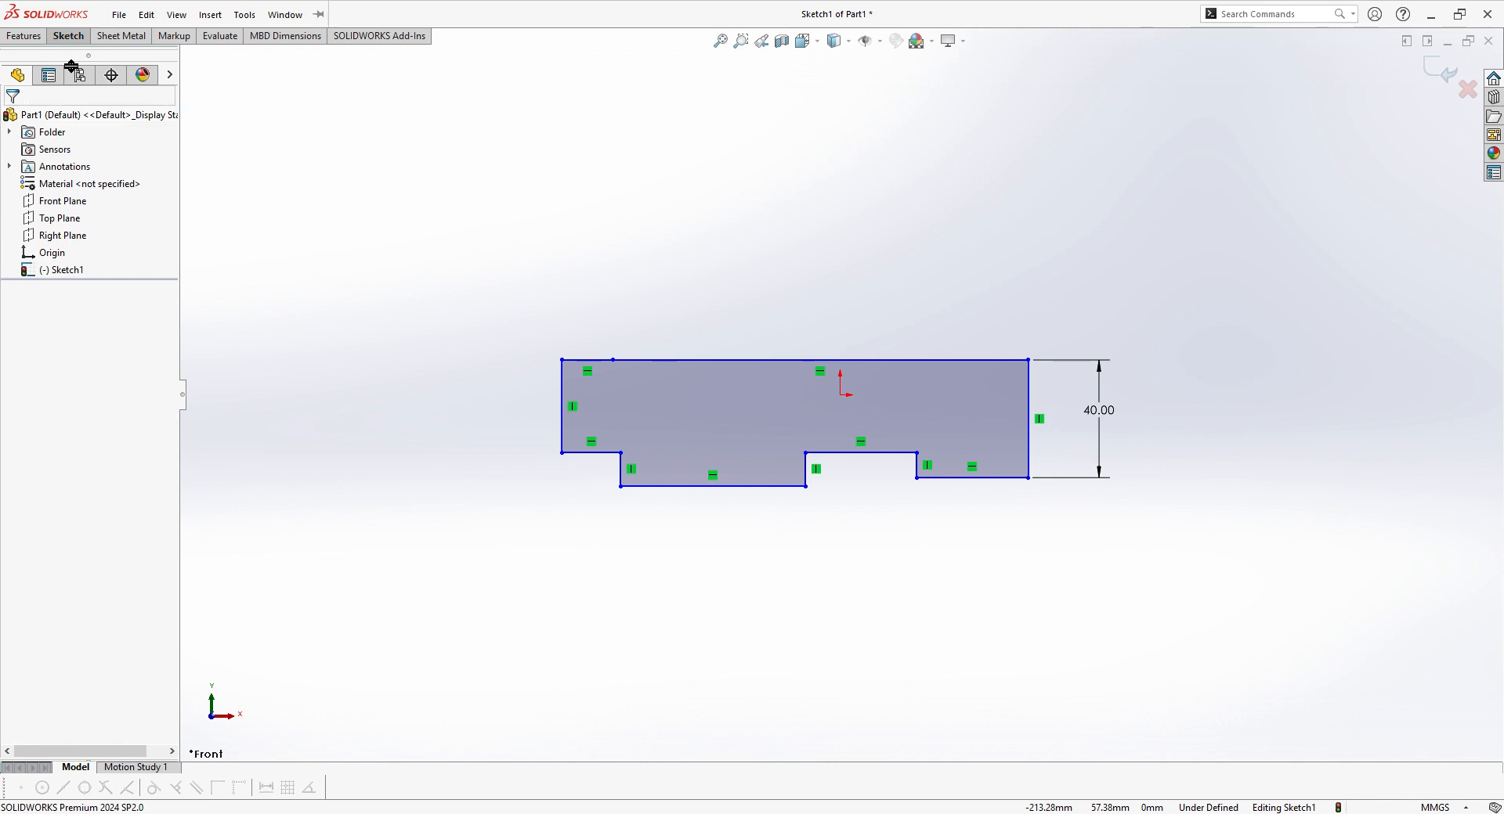
Step: Sketch a center rectangle about 110 mm wide and 65 mm high above and left of the stepped profile
{"action": "left_click", "coordinate": [72, 37]}
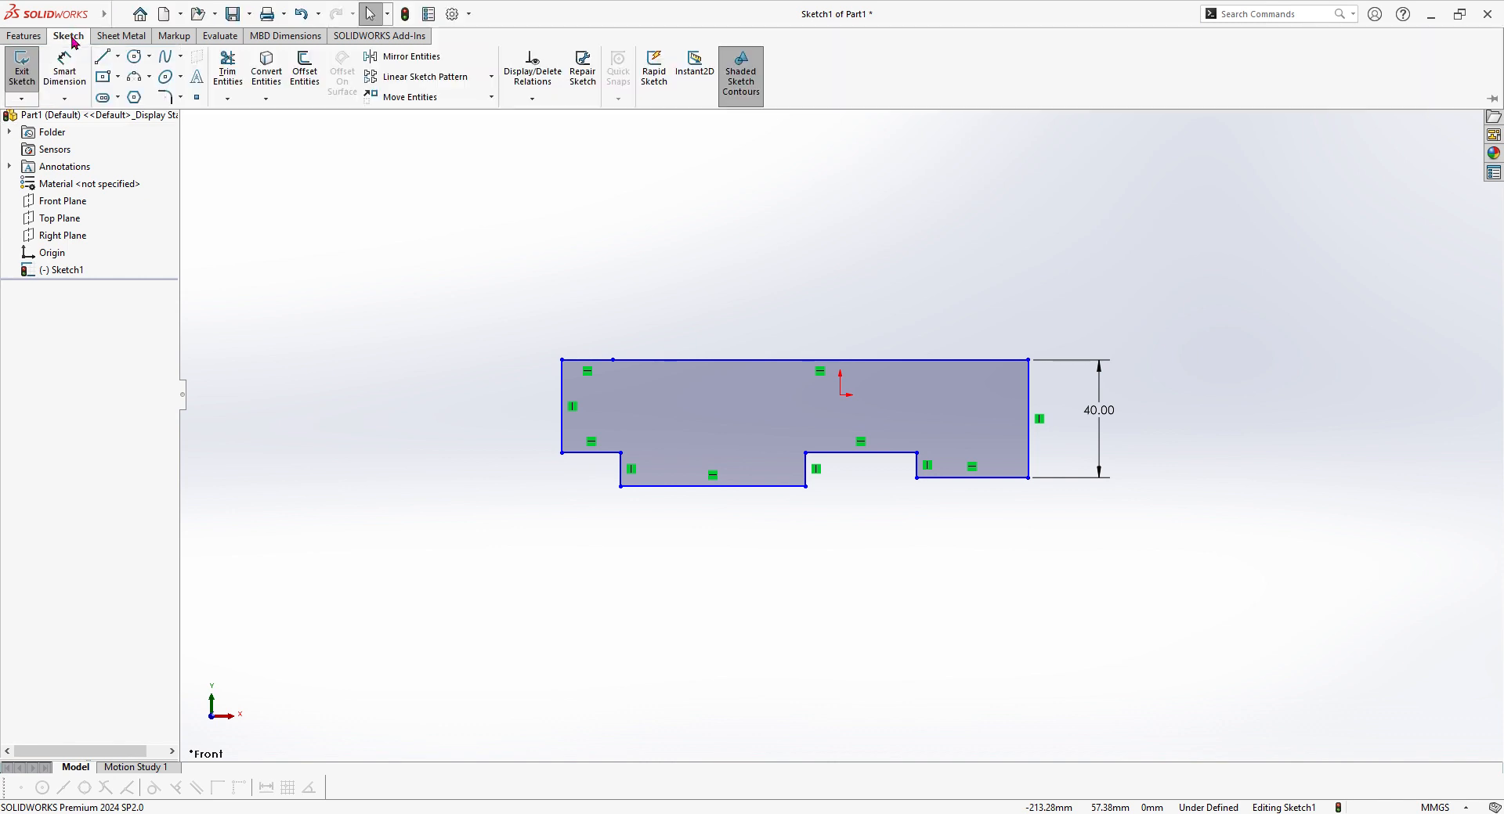
{"action": "left_click", "coordinate": [104, 80]}
{"action": "left_click", "coordinate": [427, 155]}
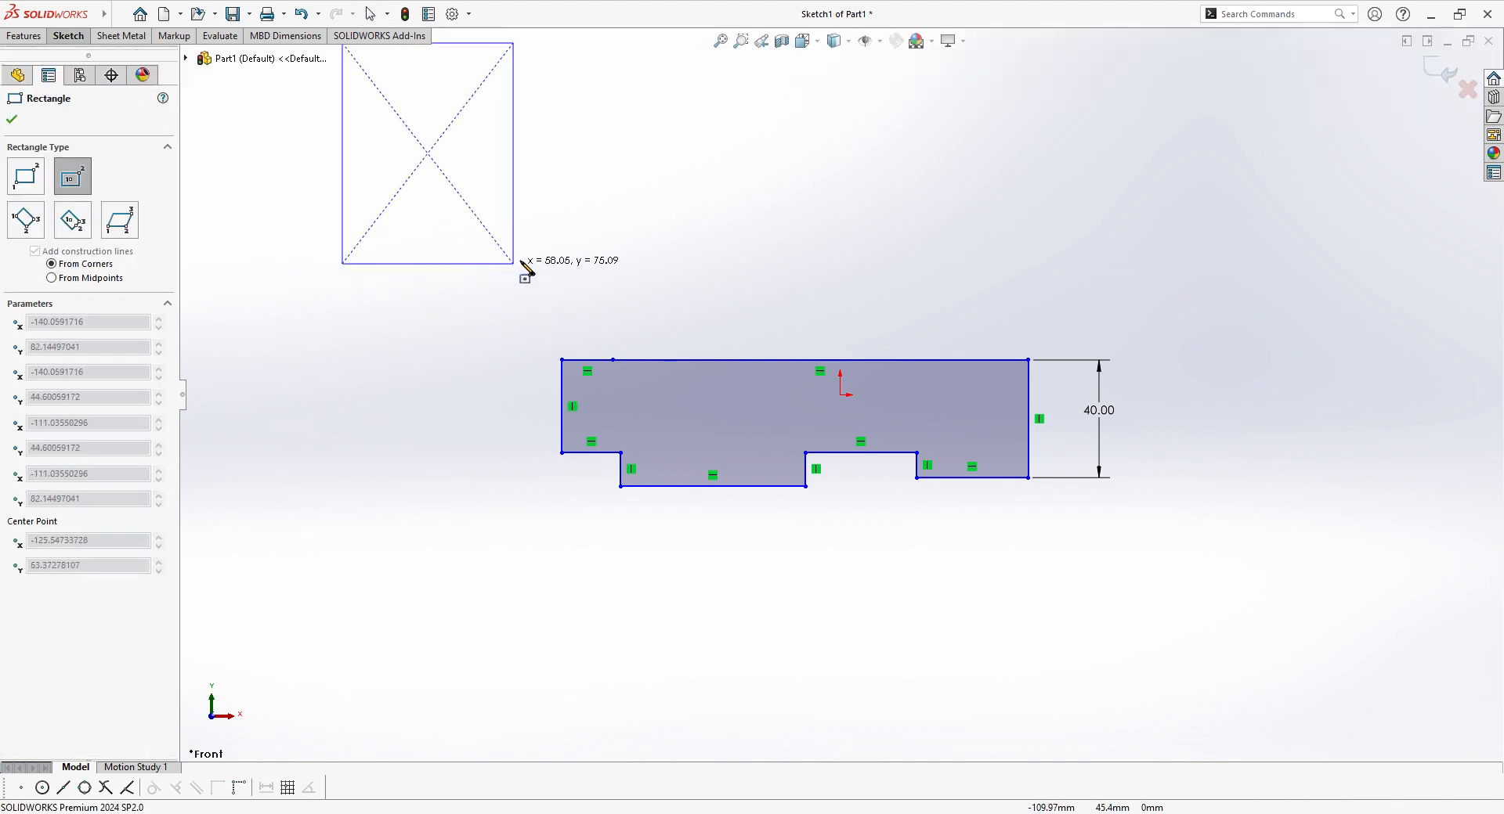
{"action": "left_click", "coordinate": [595, 275]}
{"action": "key", "text": "z"}
{"action": "scroll", "coordinate": [633, 280], "scroll_direction": "up", "scroll_amount": 2}
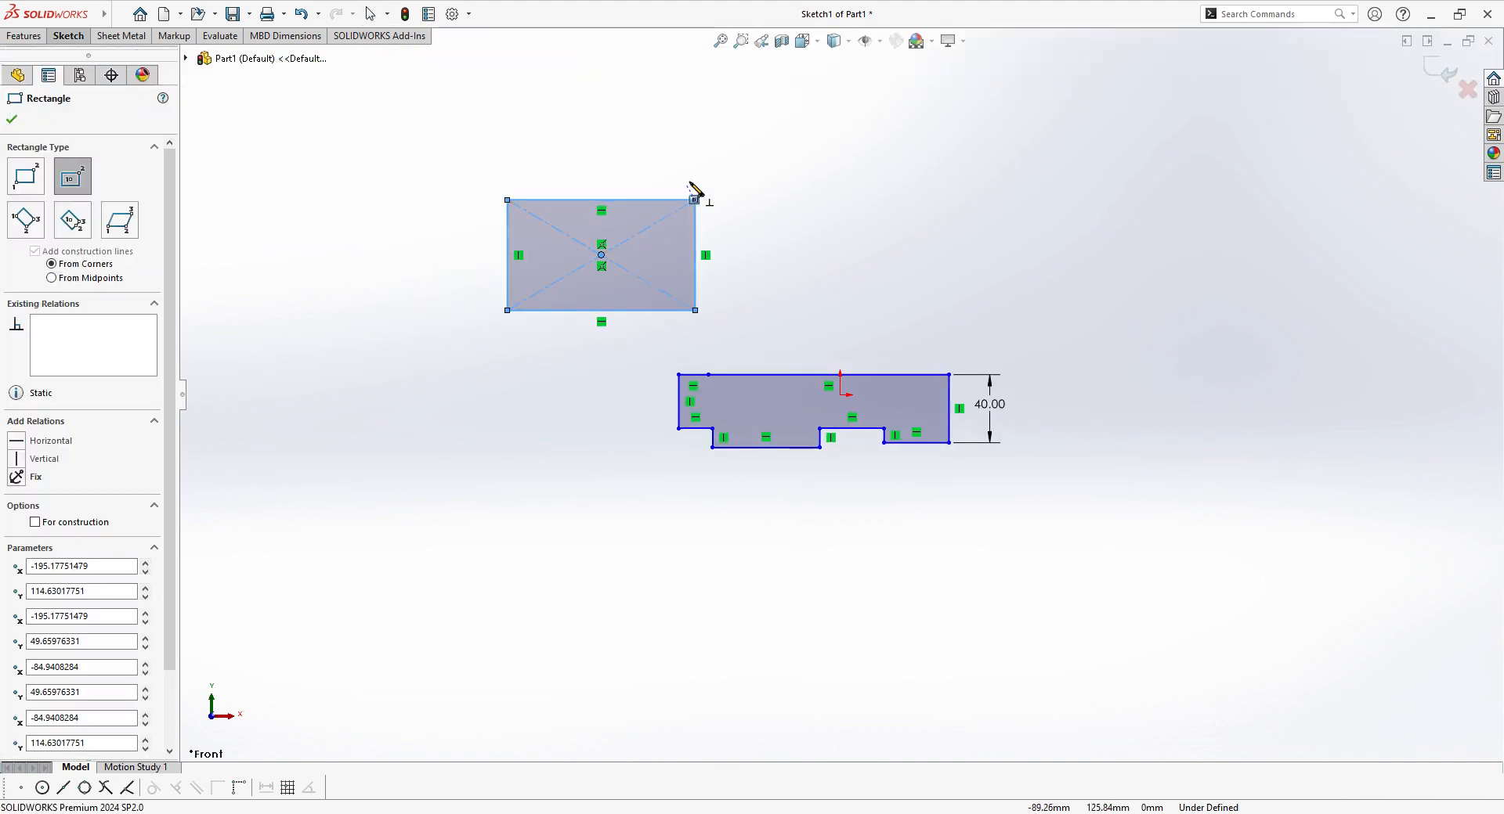
{"action": "scroll", "coordinate": [689, 184], "scroll_direction": "down", "scroll_amount": 2}
Step: Sketch a circle with a radius of about 29 mm above the stepped profile, right of the rectangle
{"action": "left_click", "coordinate": [72, 38]}
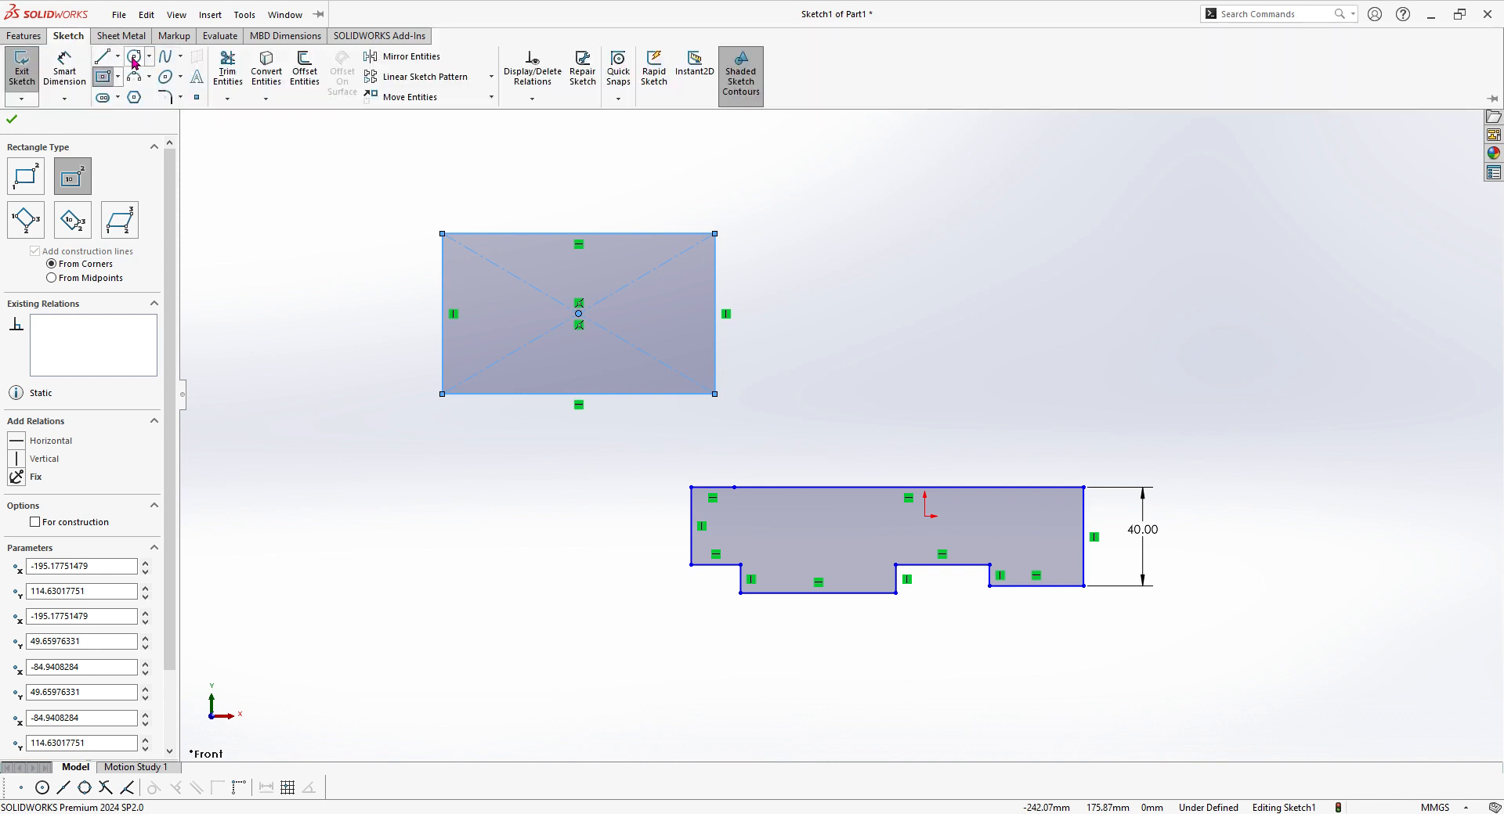
{"action": "left_click", "coordinate": [134, 56]}
{"action": "left_click", "coordinate": [978, 281]}
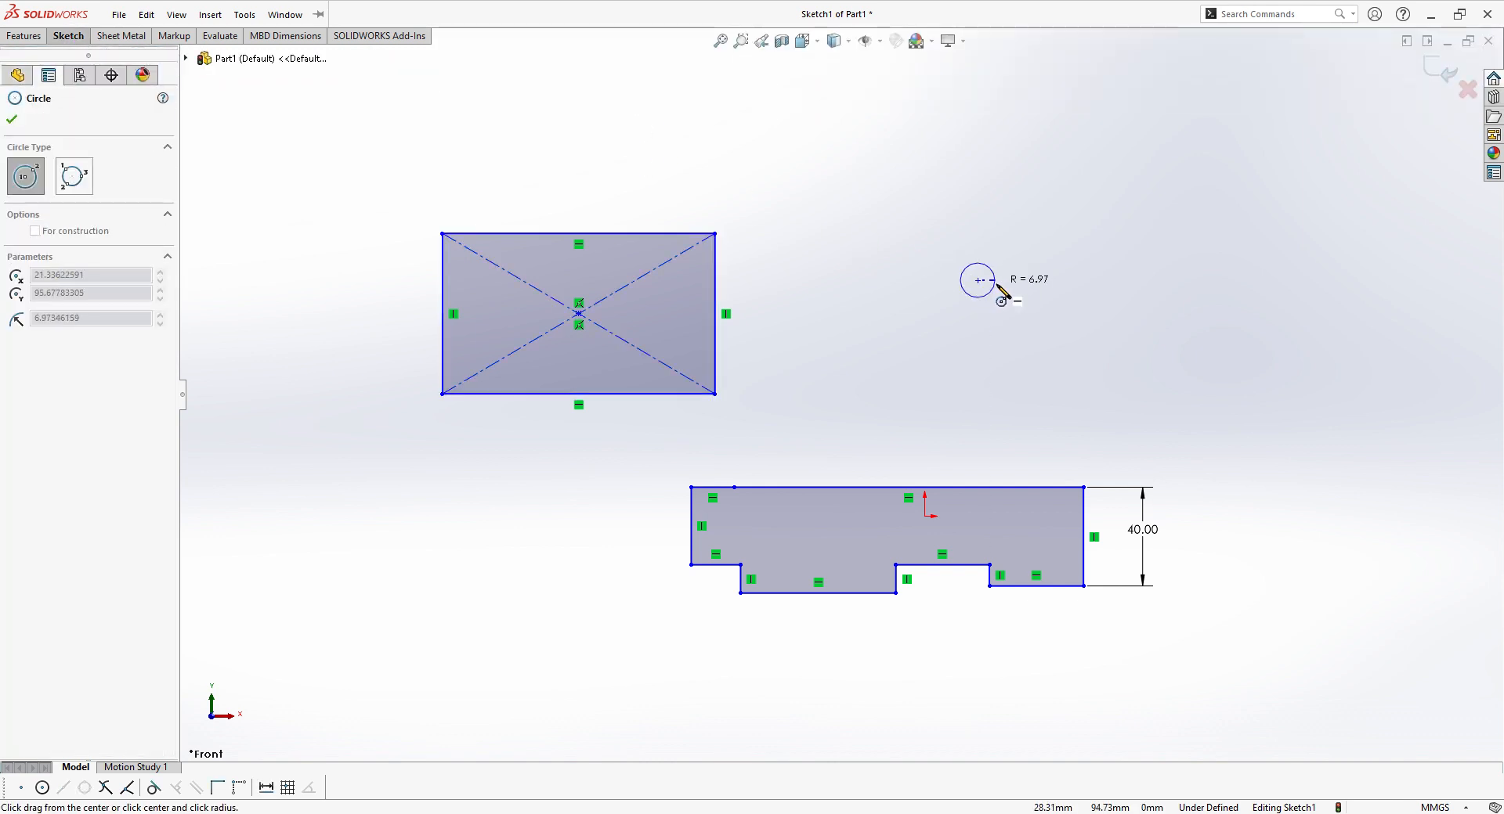
{"action": "left_click", "coordinate": [1048, 292]}
Step: Sketch a horizontal centerpoint straight slot, about 59 mm between arc centers and 41 mm wide, below and right of the circle
{"action": "left_click", "coordinate": [78, 37]}
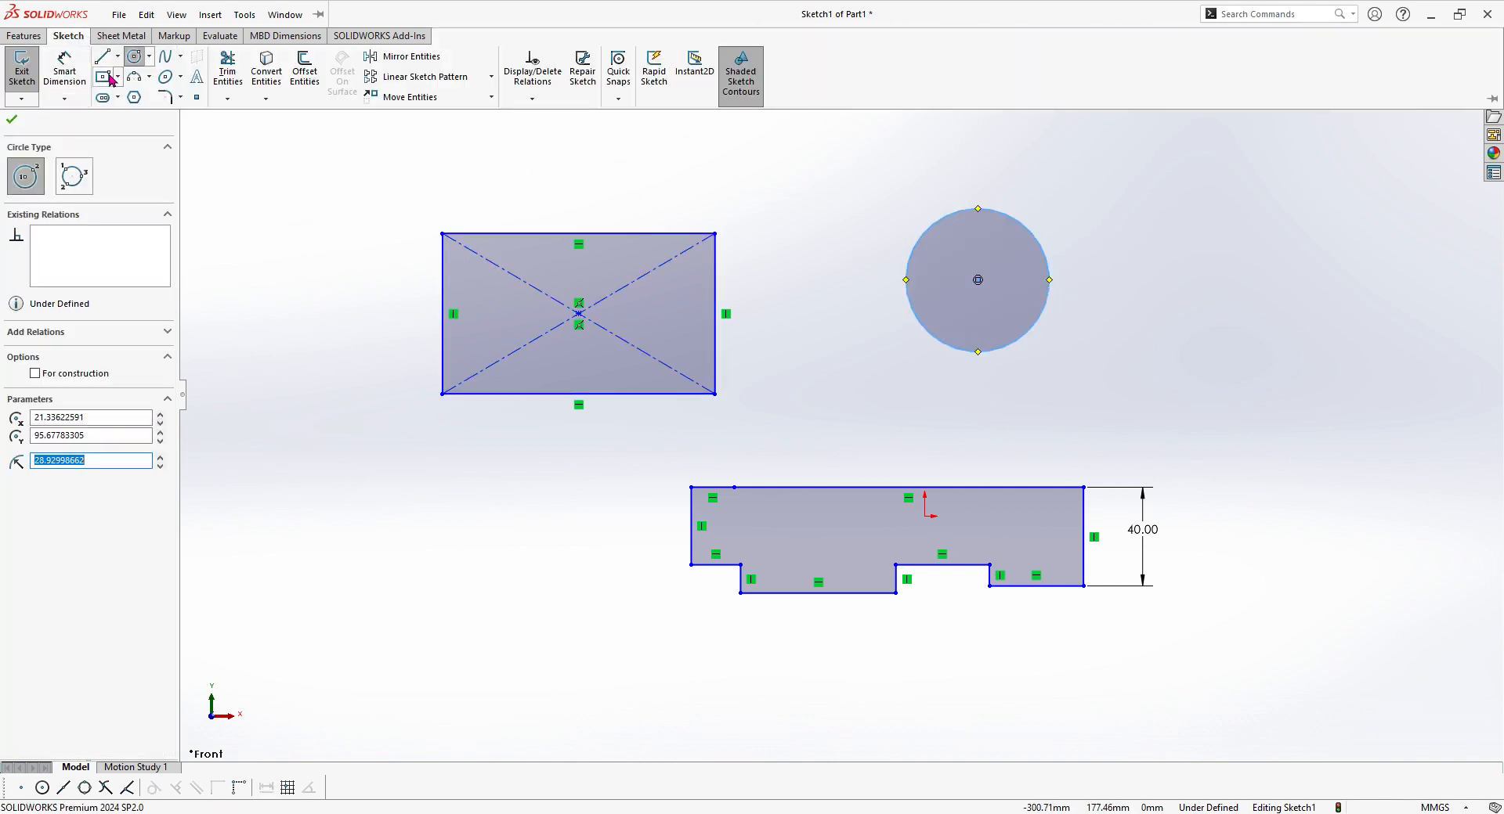
{"action": "left_click", "coordinate": [111, 95]}
{"action": "left_click", "coordinate": [1152, 359]}
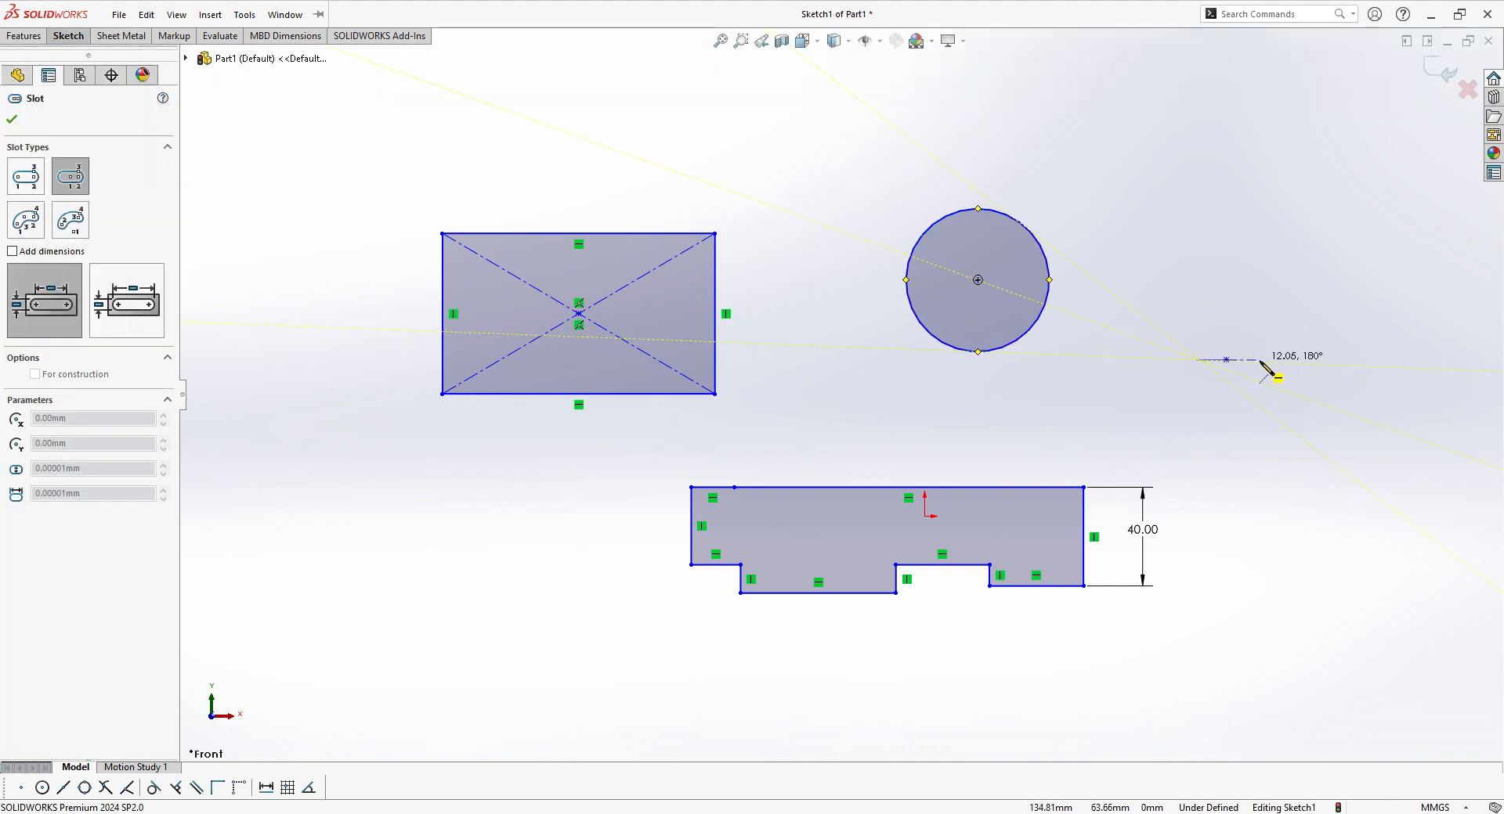
{"action": "left_click", "coordinate": [1299, 359]}
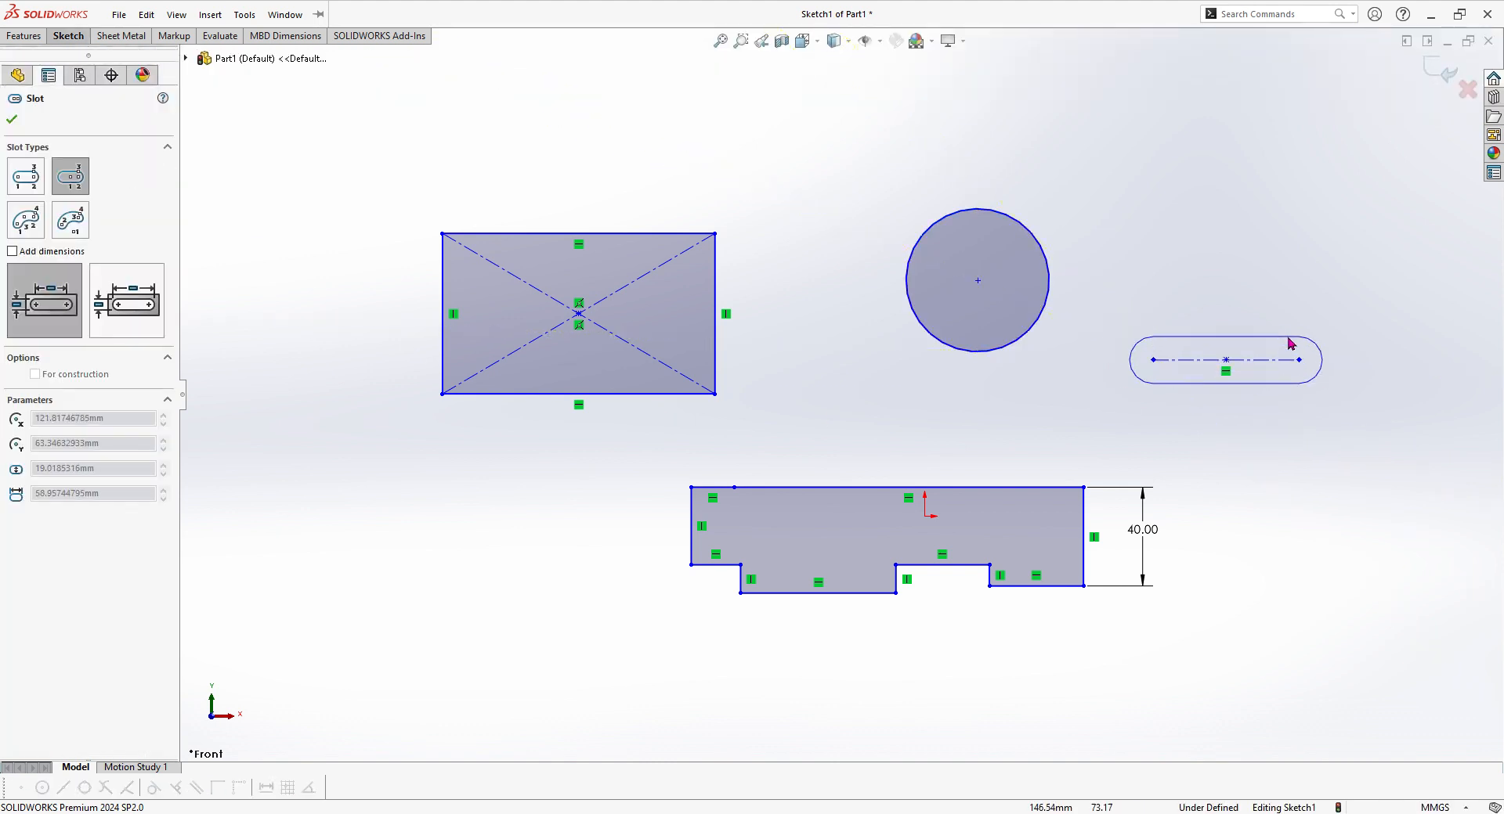
{"action": "left_click", "coordinate": [1350, 360]}
Step: Sketch a three-point arc with a radius of about 15 mm spanning about 154°, below and left of the rectangle
{"action": "left_click", "coordinate": [76, 39]}
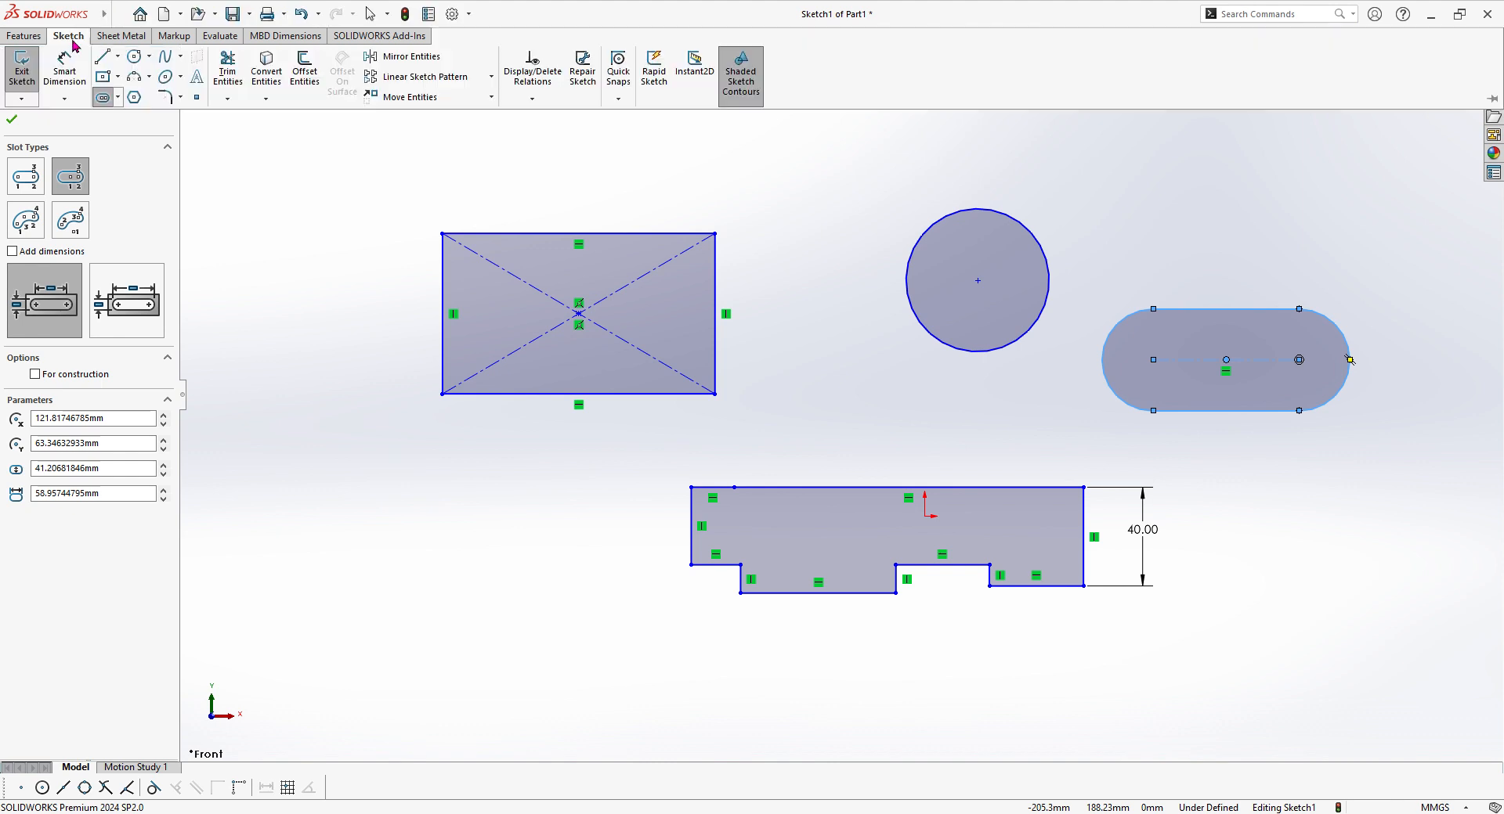
{"action": "left_click", "coordinate": [134, 76]}
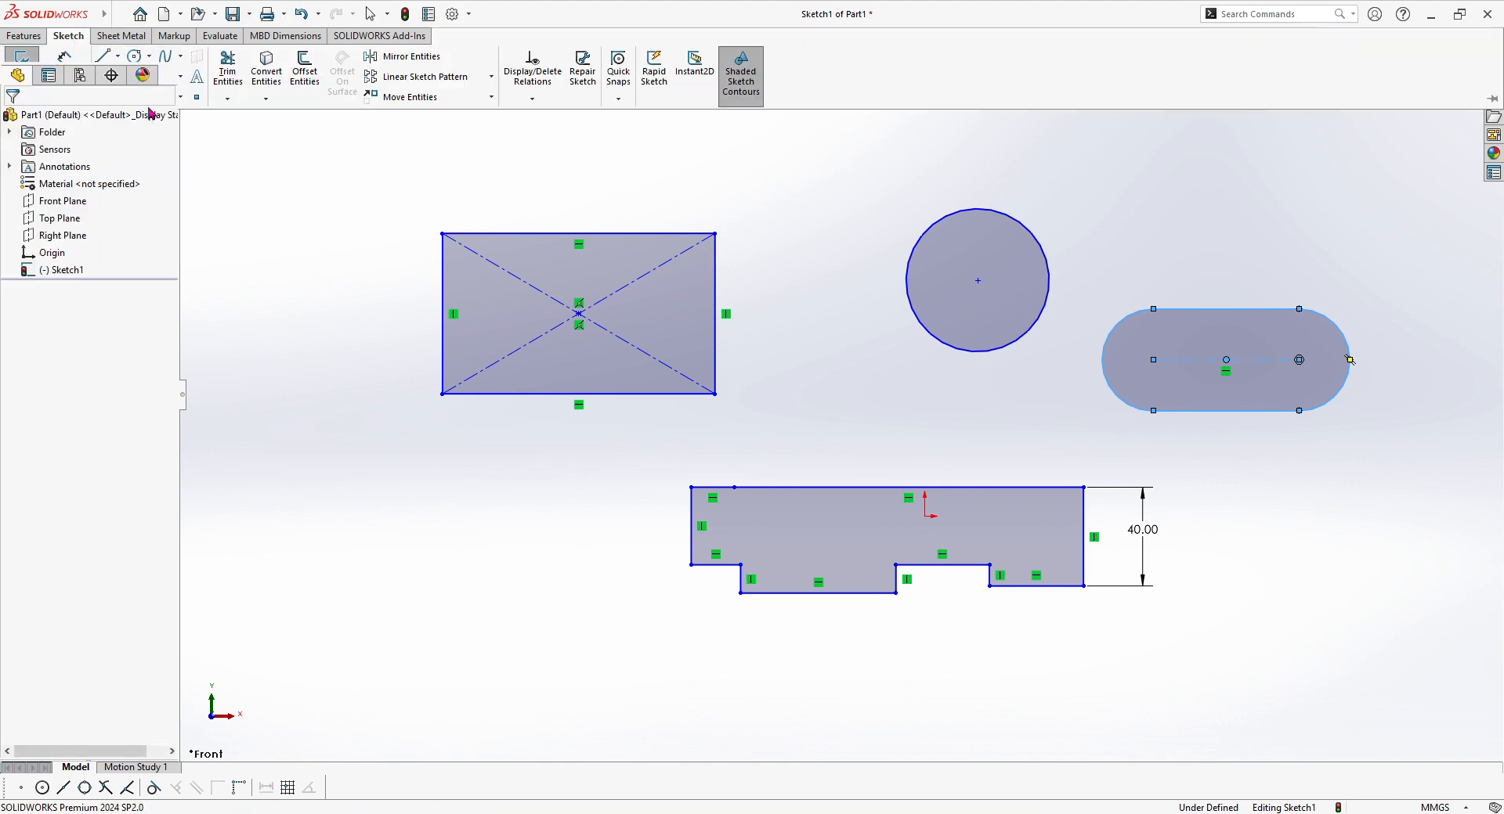
{"action": "left_click", "coordinate": [359, 580]}
{"action": "left_click", "coordinate": [397, 516]}
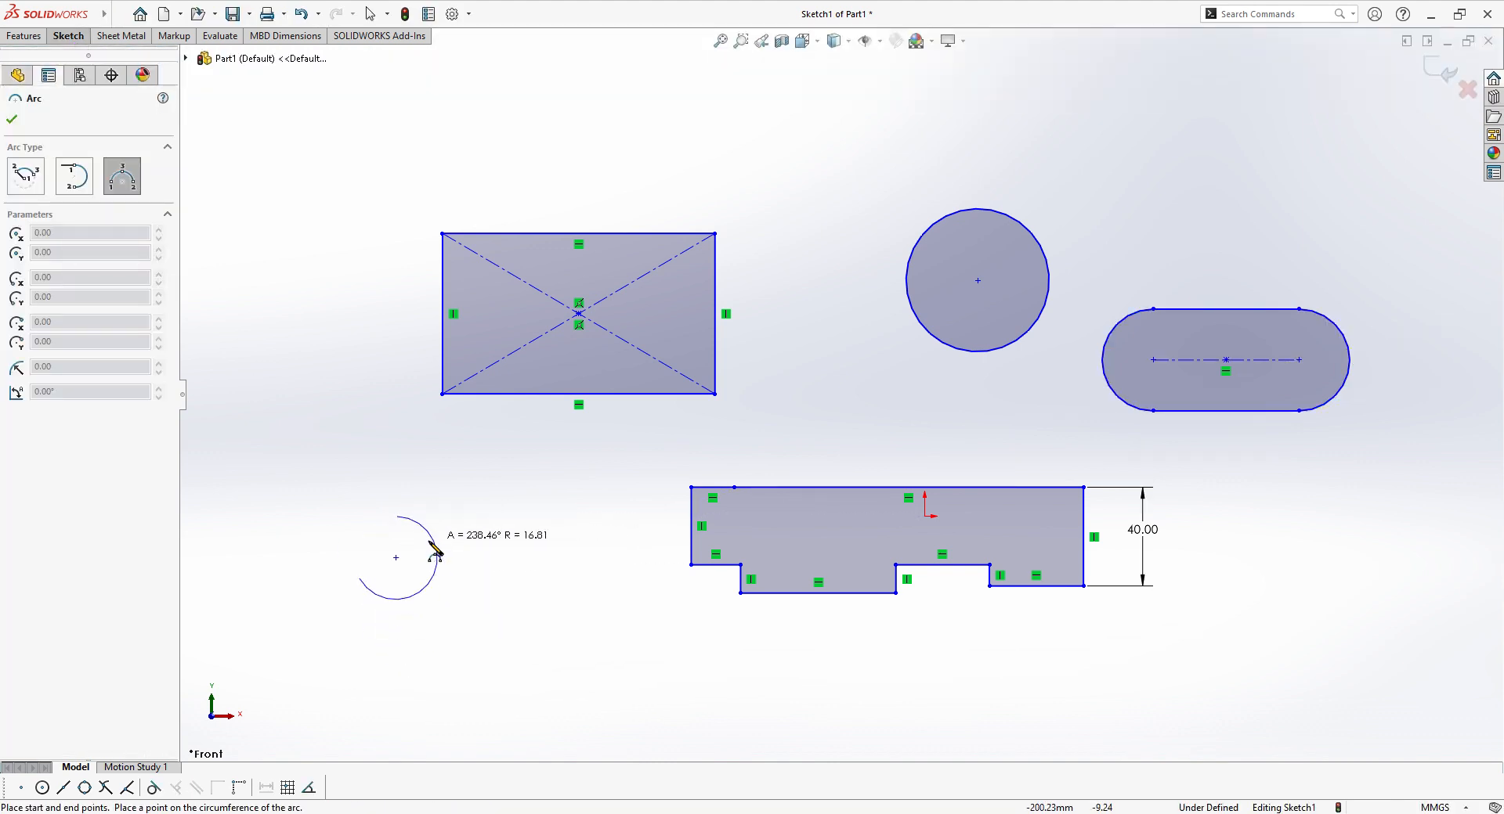
{"action": "left_click", "coordinate": [354, 533]}
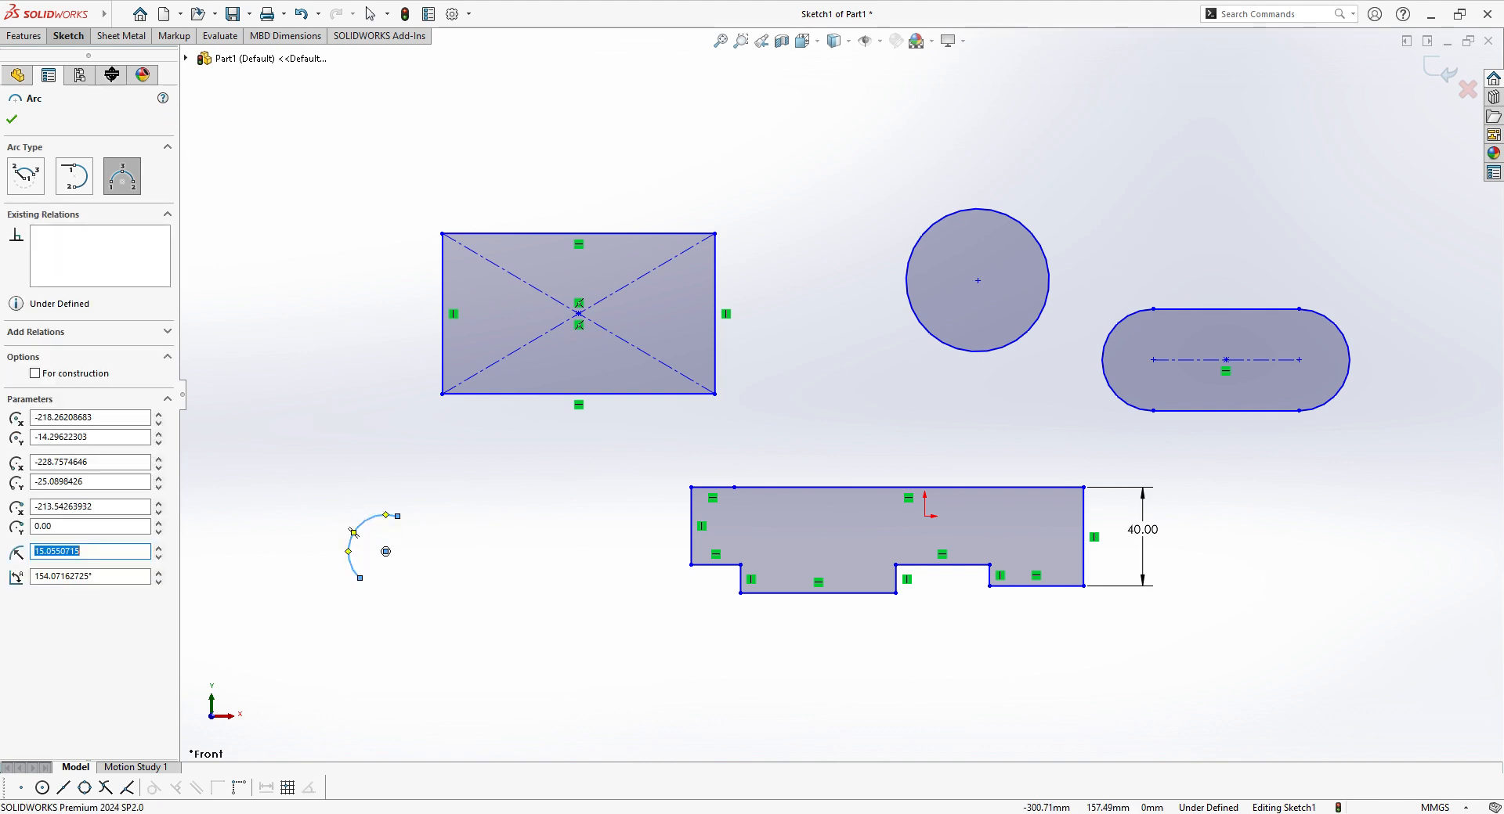
Step: Sketch a six-sided polygon around an inscribed circle about 70 mm in diameter, just right of the arc
{"action": "left_click", "coordinate": [69, 35]}
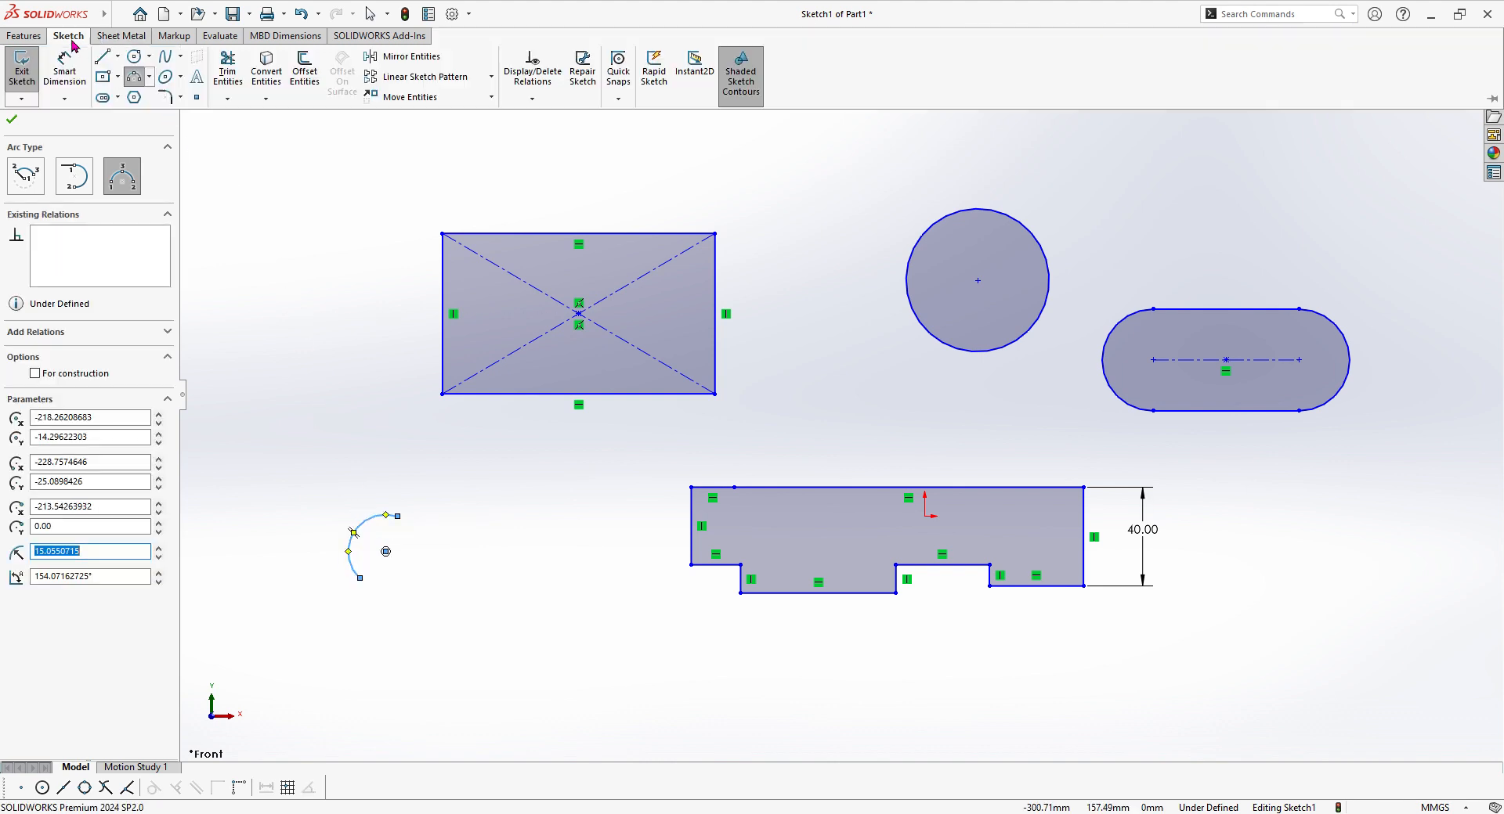
{"action": "left_click", "coordinate": [134, 98]}
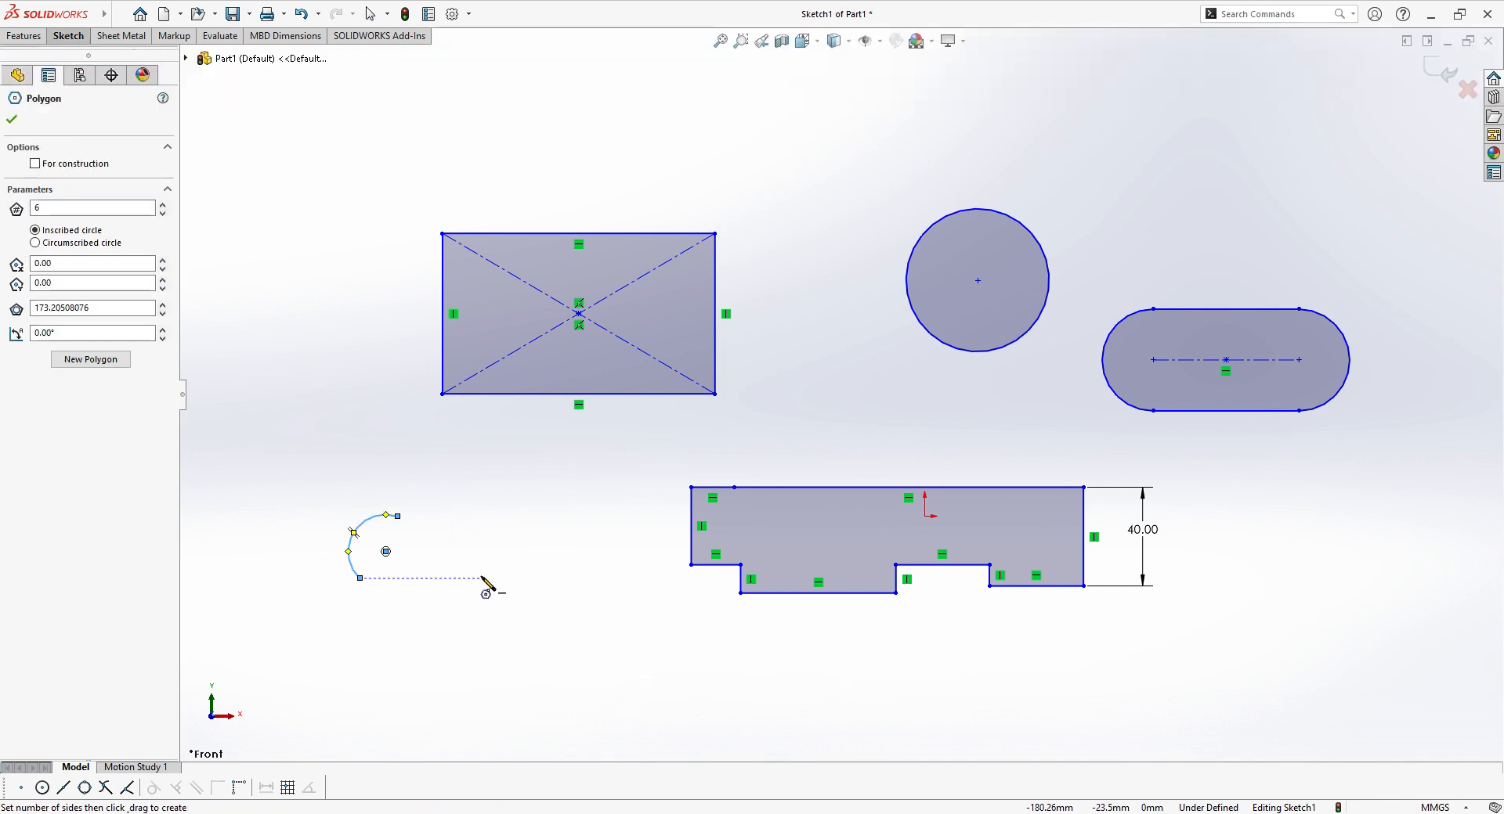
{"action": "left_click_drag", "start_coordinate": [481, 579], "coordinate": [584, 577]}
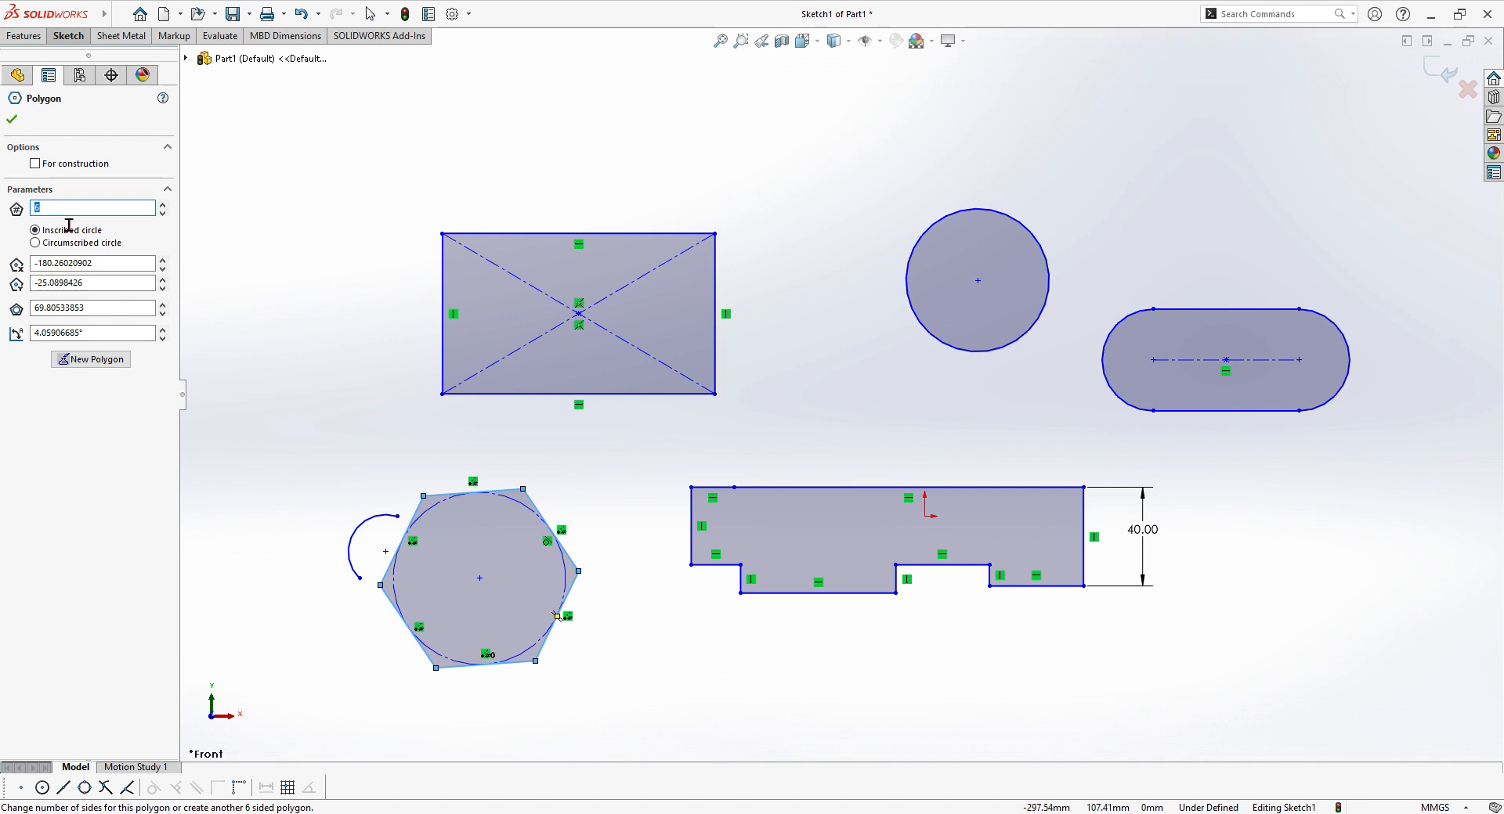
Step: Sketch an upright ellipse with radii of about 22.5 mm and 9.8 mm, above the gap between the rectangle and the circle
{"action": "left_click", "coordinate": [68, 35]}
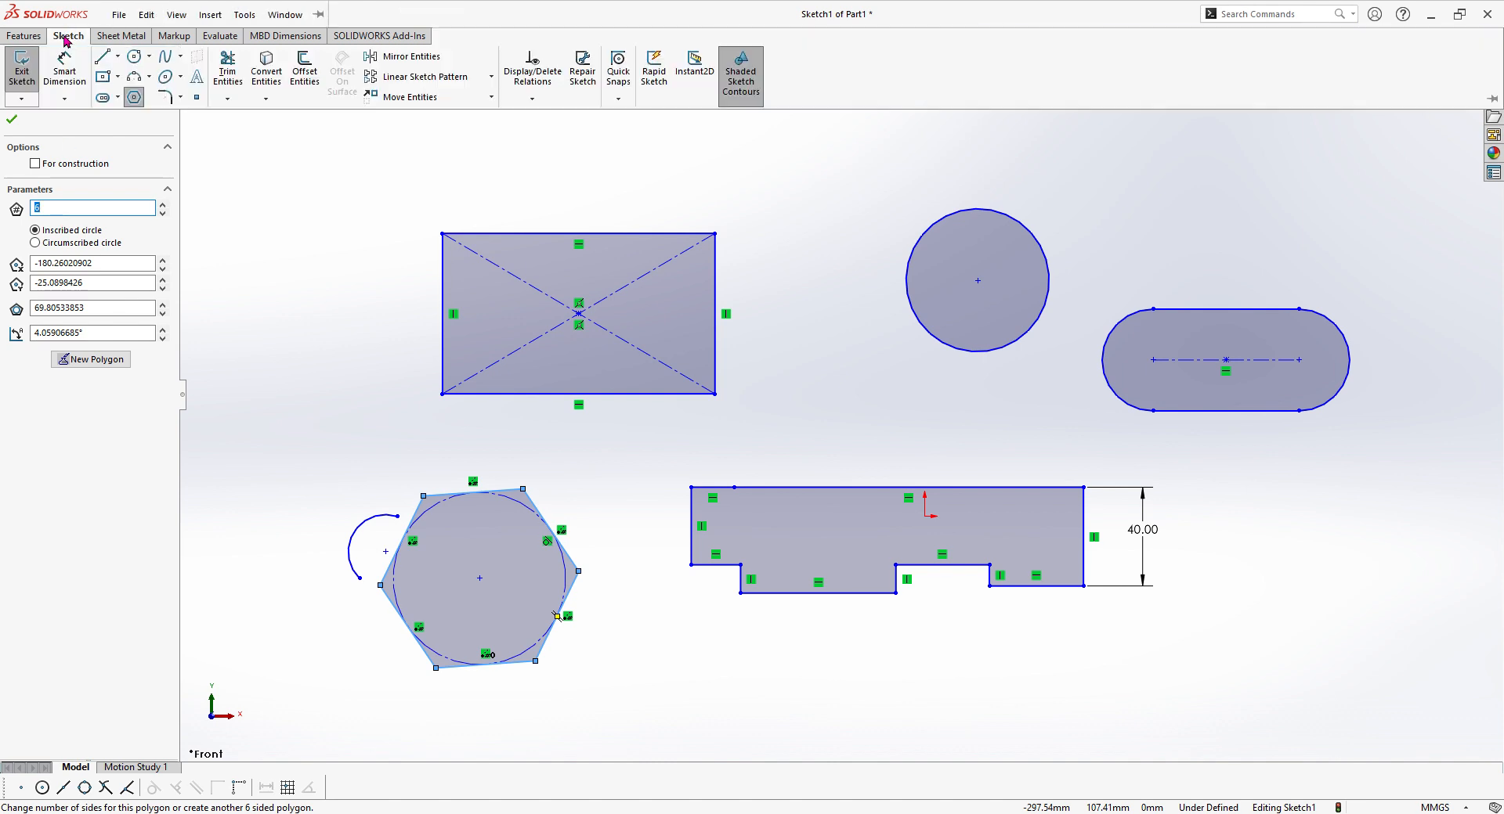
{"action": "left_click", "coordinate": [168, 83]}
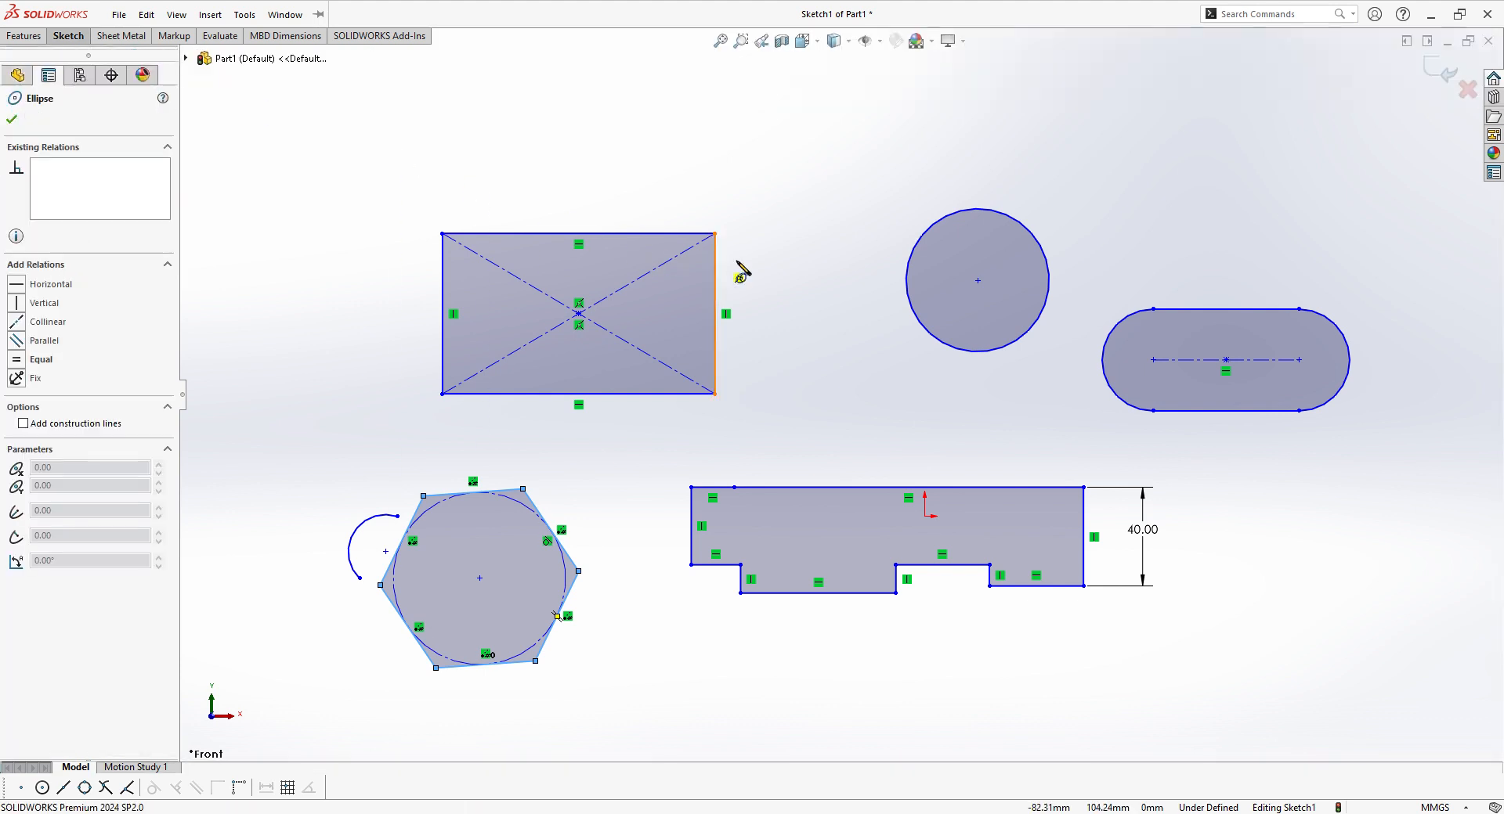
{"action": "left_click", "coordinate": [832, 210]}
{"action": "left_click", "coordinate": [832, 264]}
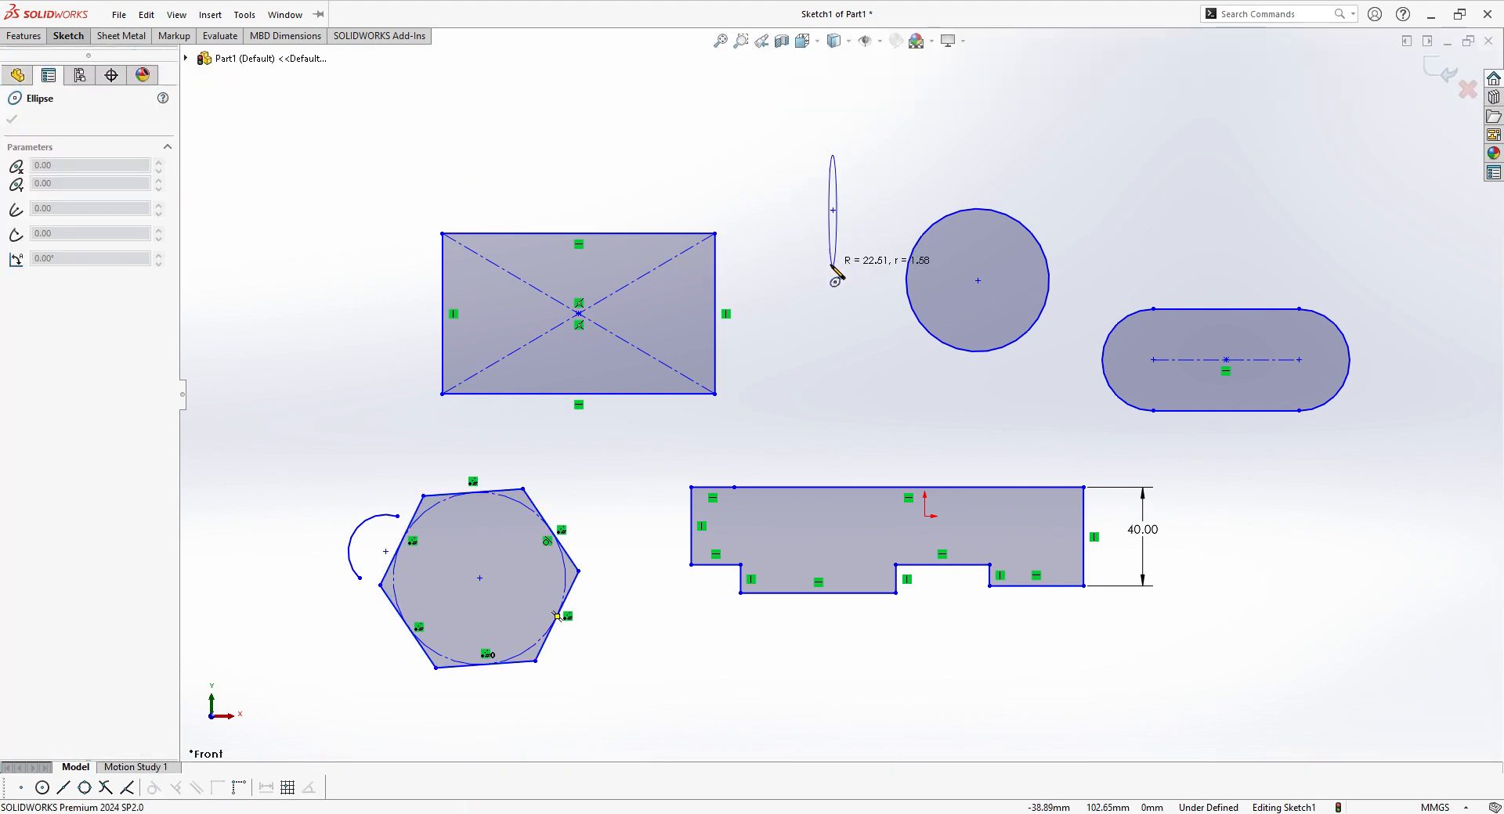
{"action": "left_click", "coordinate": [859, 226]}
Step: Sketch a wavy open spline through nine points, rising rightward in the empty area above and left of the rectangle
{"action": "left_click", "coordinate": [69, 38]}
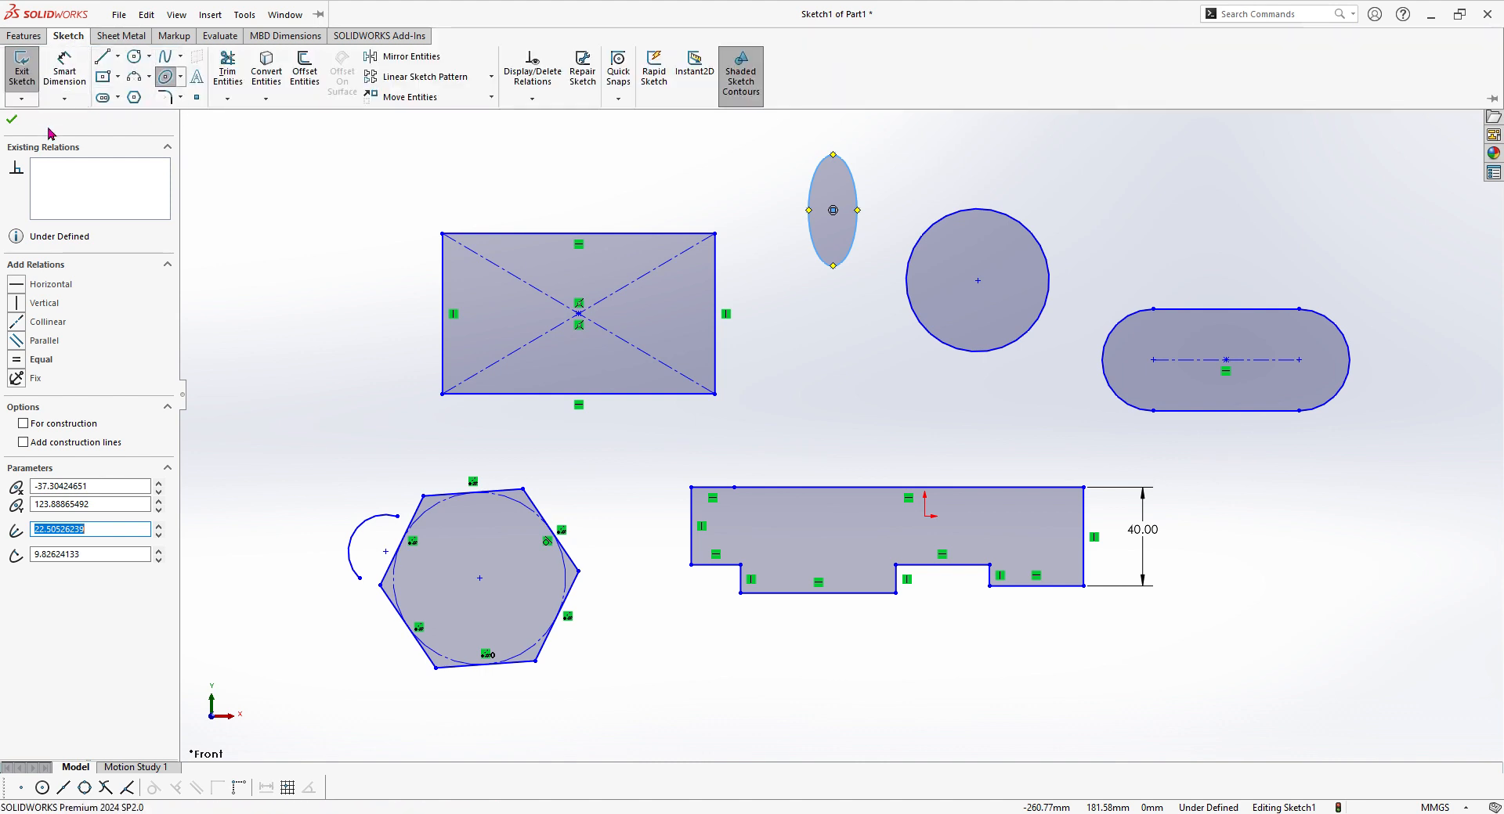
{"action": "scroll", "coordinate": [693, 314], "scroll_direction": "up", "scroll_amount": 1}
{"action": "scroll", "coordinate": [796, 303], "scroll_direction": "up", "scroll_amount": 2}
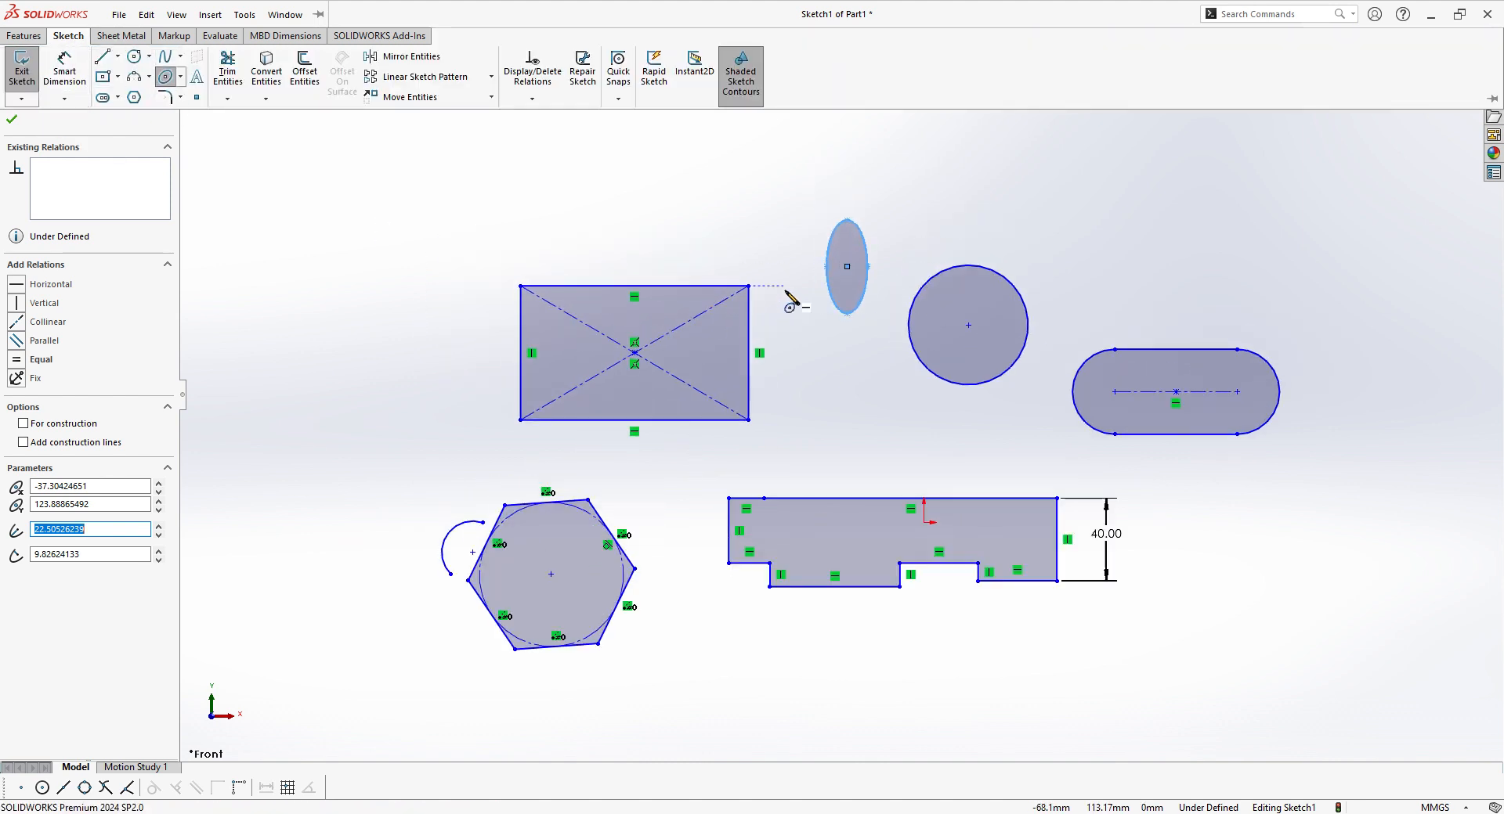
{"action": "left_click", "coordinate": [174, 54]}
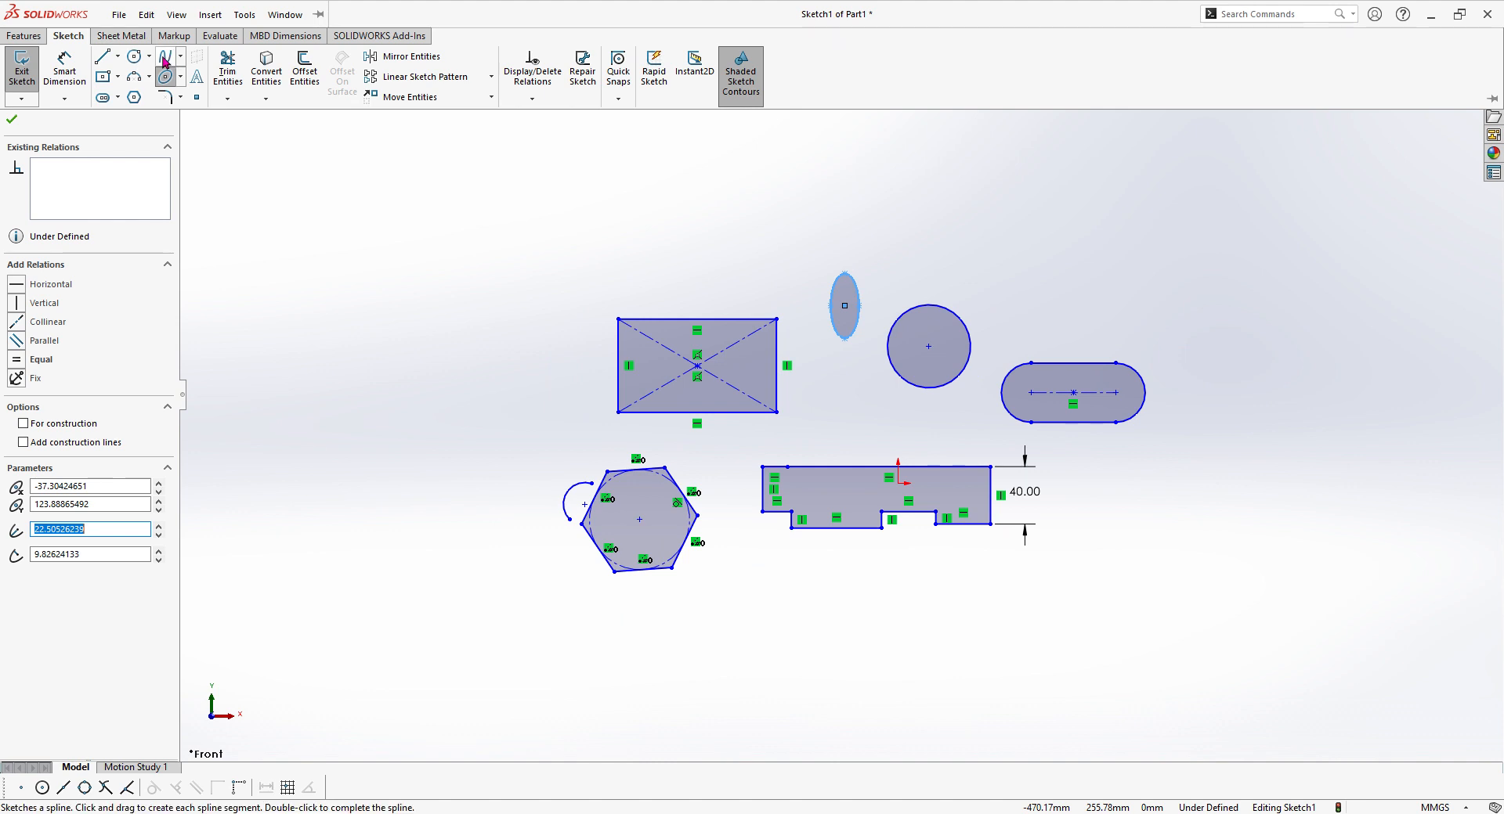
{"action": "left_click", "coordinate": [332, 311]}
{"action": "left_click", "coordinate": [362, 284]}
{"action": "left_click", "coordinate": [402, 305]}
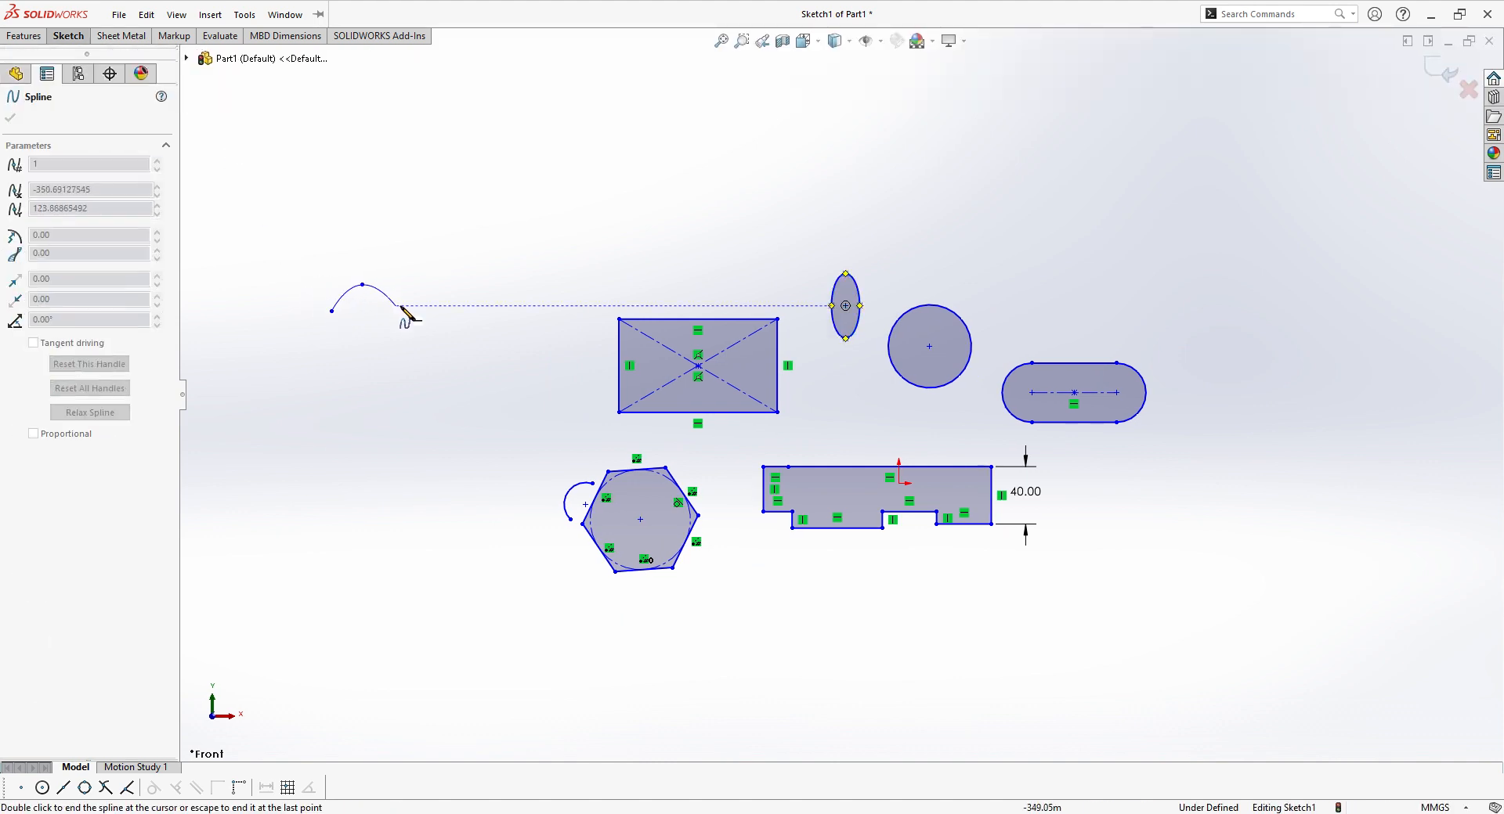
{"action": "left_click", "coordinate": [438, 283]}
{"action": "left_click", "coordinate": [466, 261]}
{"action": "left_click", "coordinate": [505, 279]}
{"action": "left_click", "coordinate": [527, 274]}
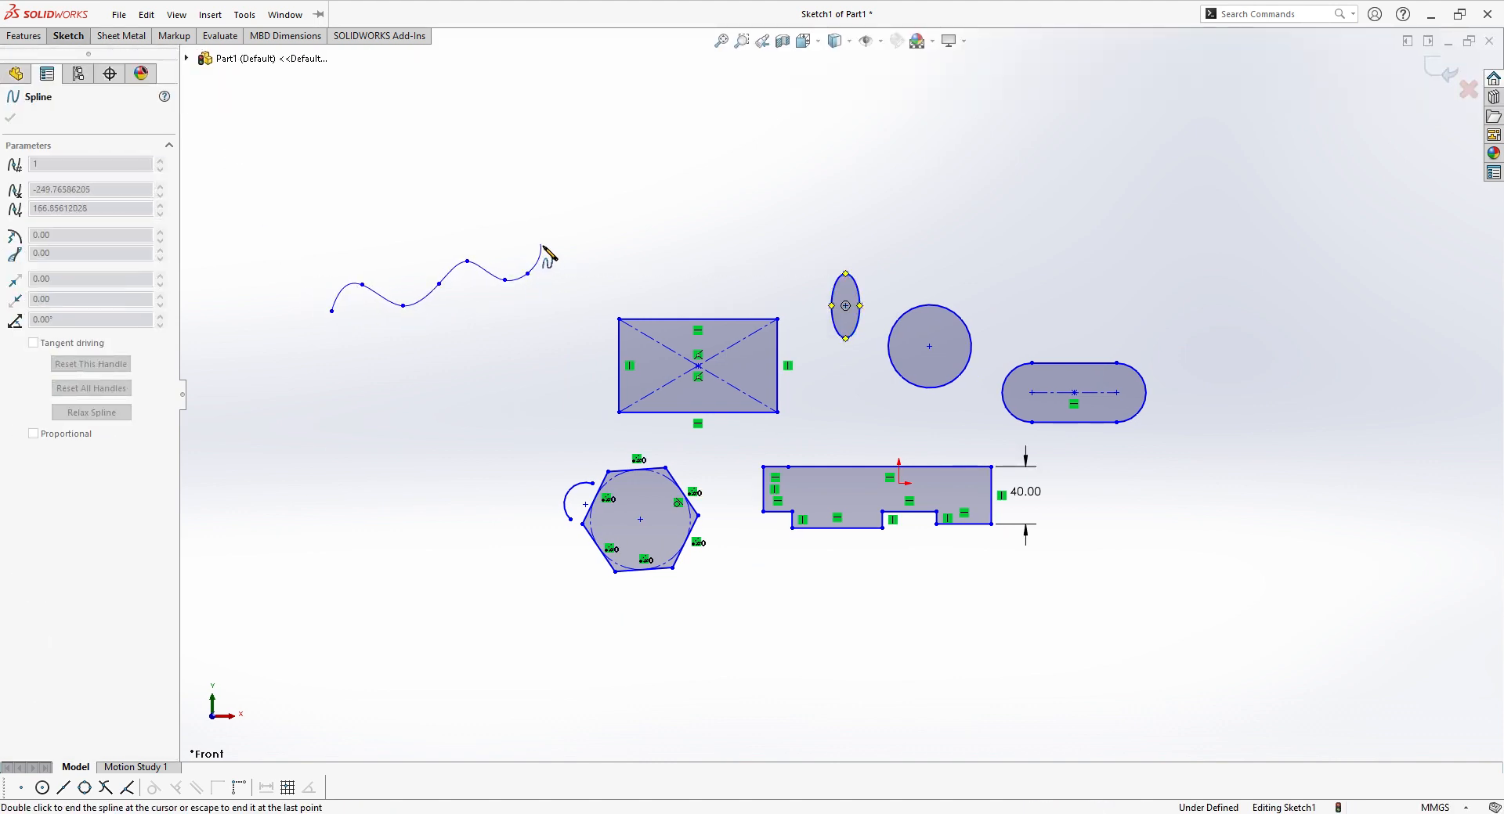
{"action": "left_click", "coordinate": [540, 243]}
{"action": "right_click", "coordinate": [585, 246]}
{"action": "left_click", "coordinate": [616, 260]}
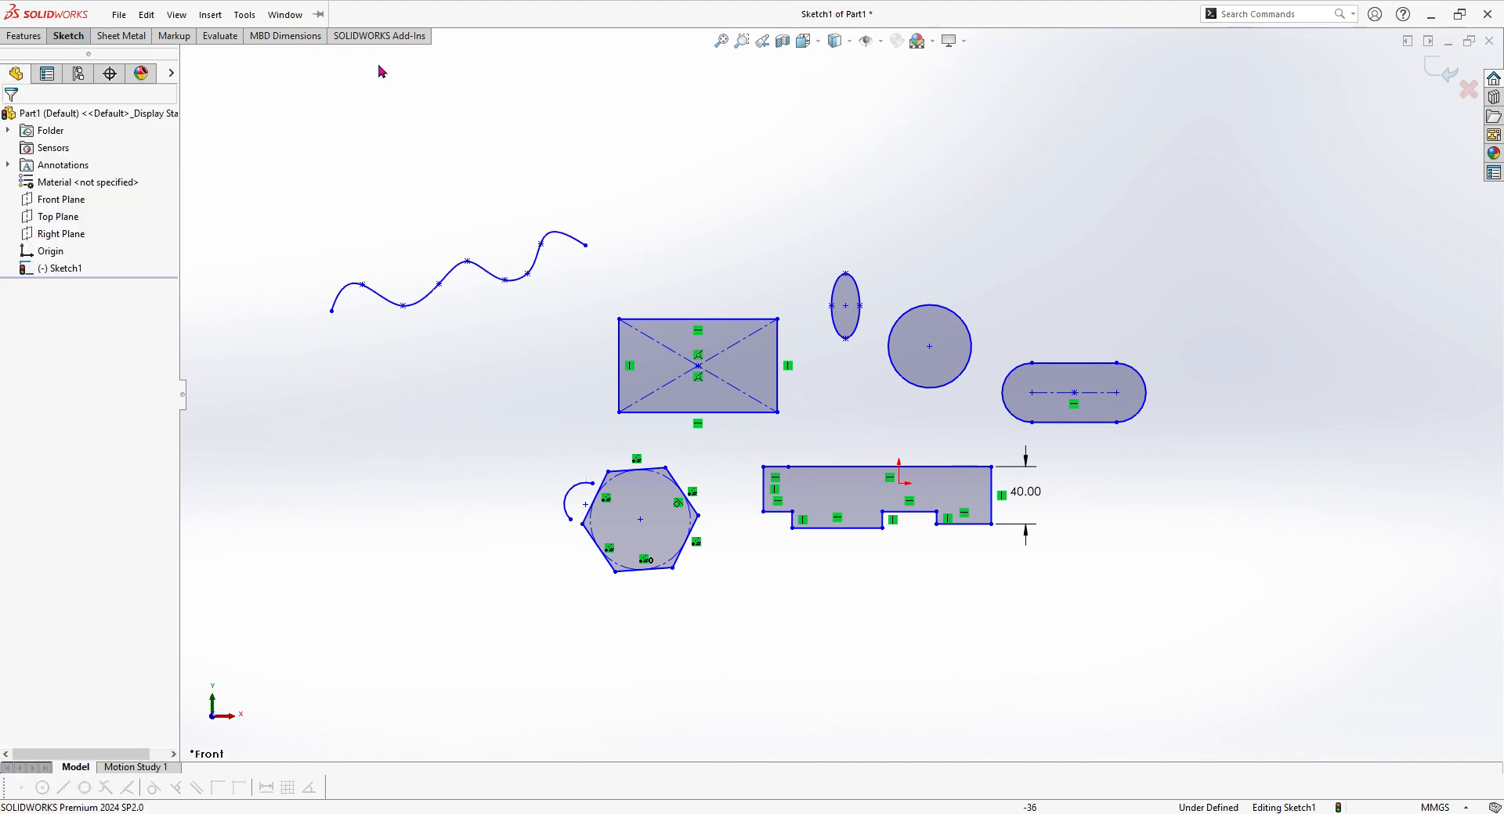
Step: Apply a 10 mm sketch fillet to the rectangle's upper-left corner between its top and left edges
{"action": "left_click", "coordinate": [67, 39]}
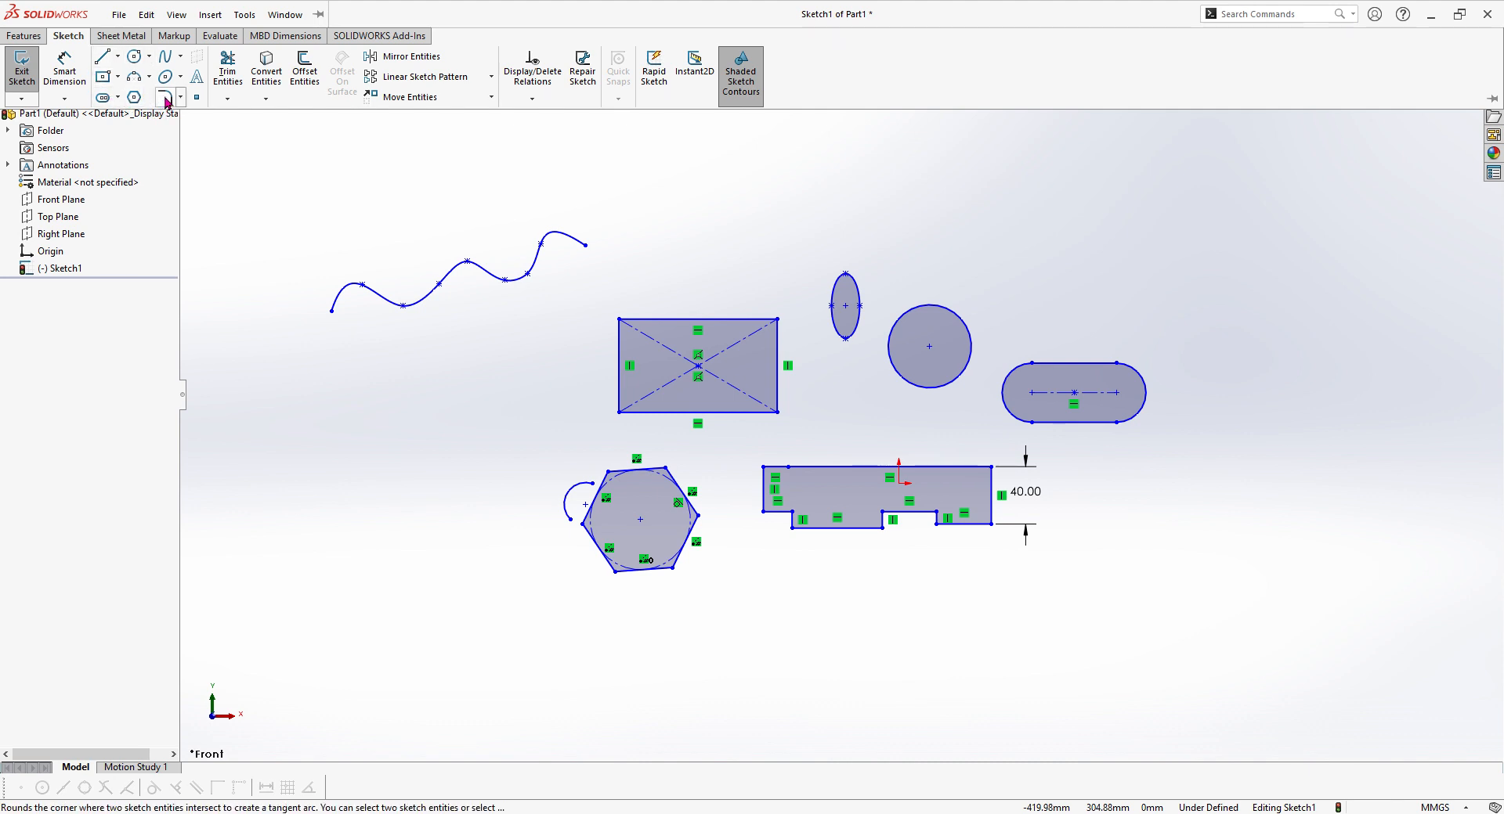
{"action": "scroll", "coordinate": [662, 326], "scroll_direction": "down", "scroll_amount": 5}
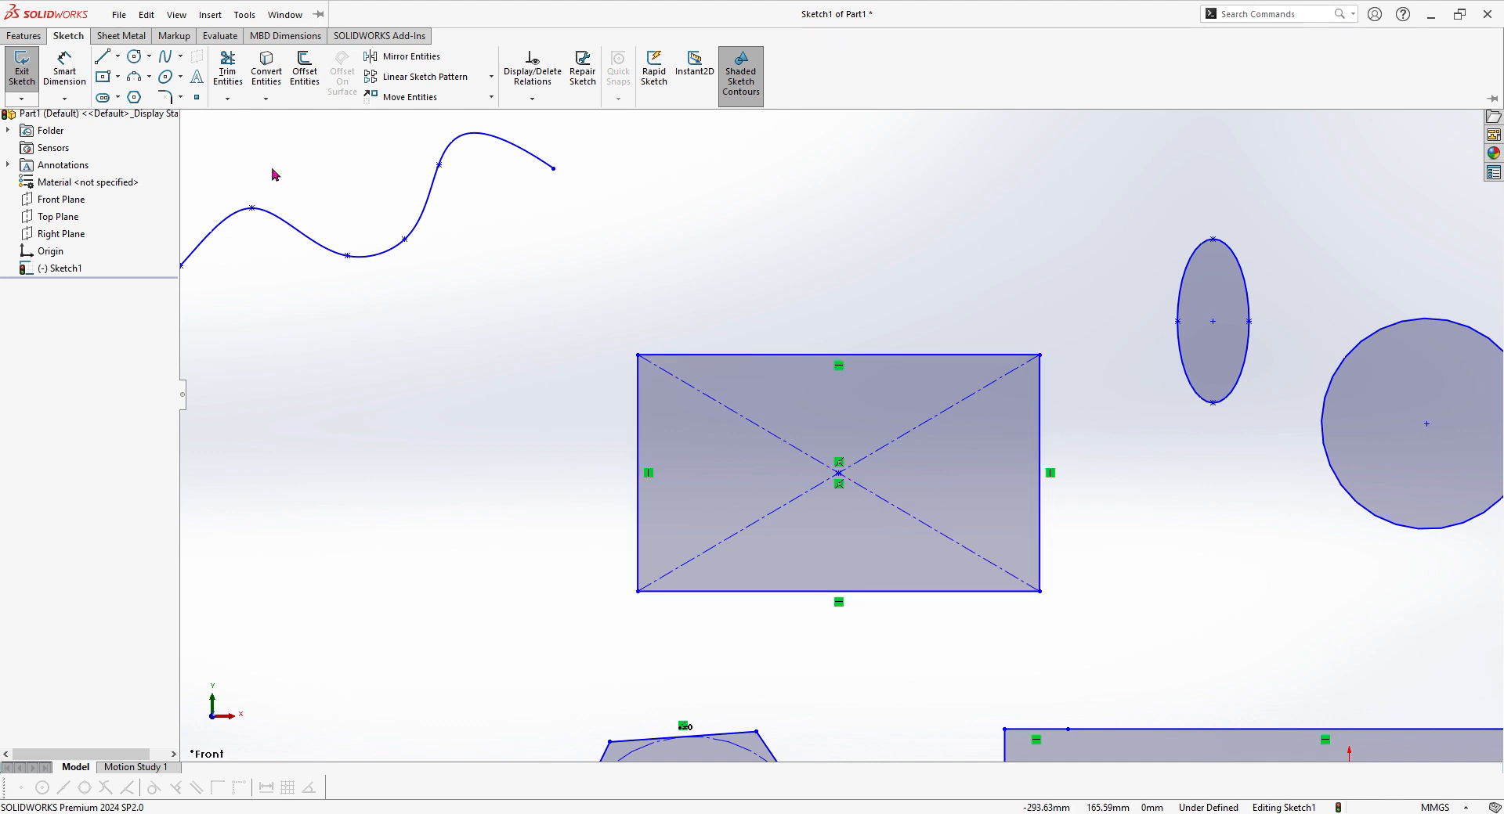
{"action": "left_click", "coordinate": [173, 99]}
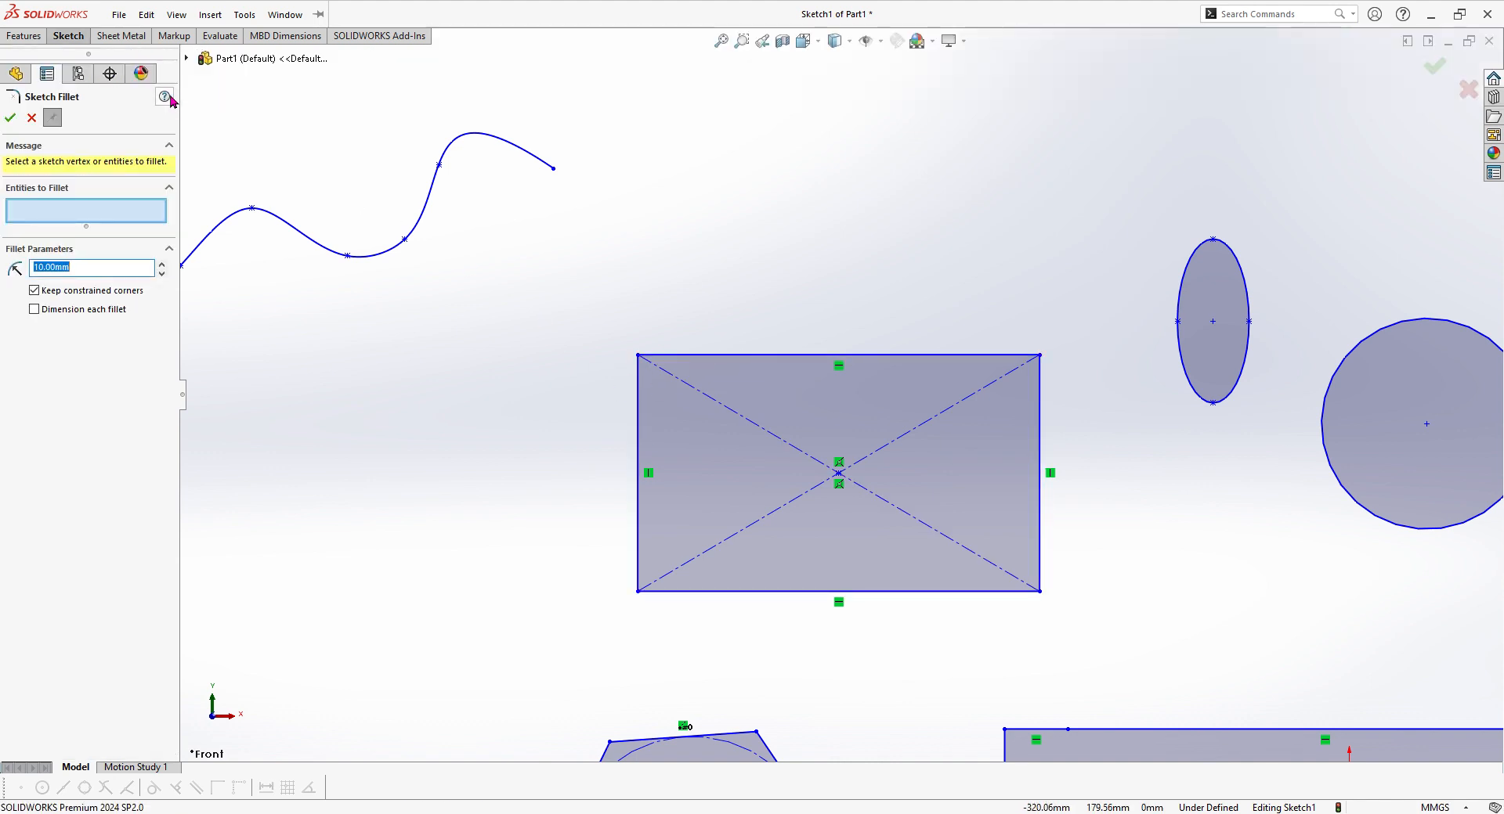
{"action": "left_click", "coordinate": [714, 355]}
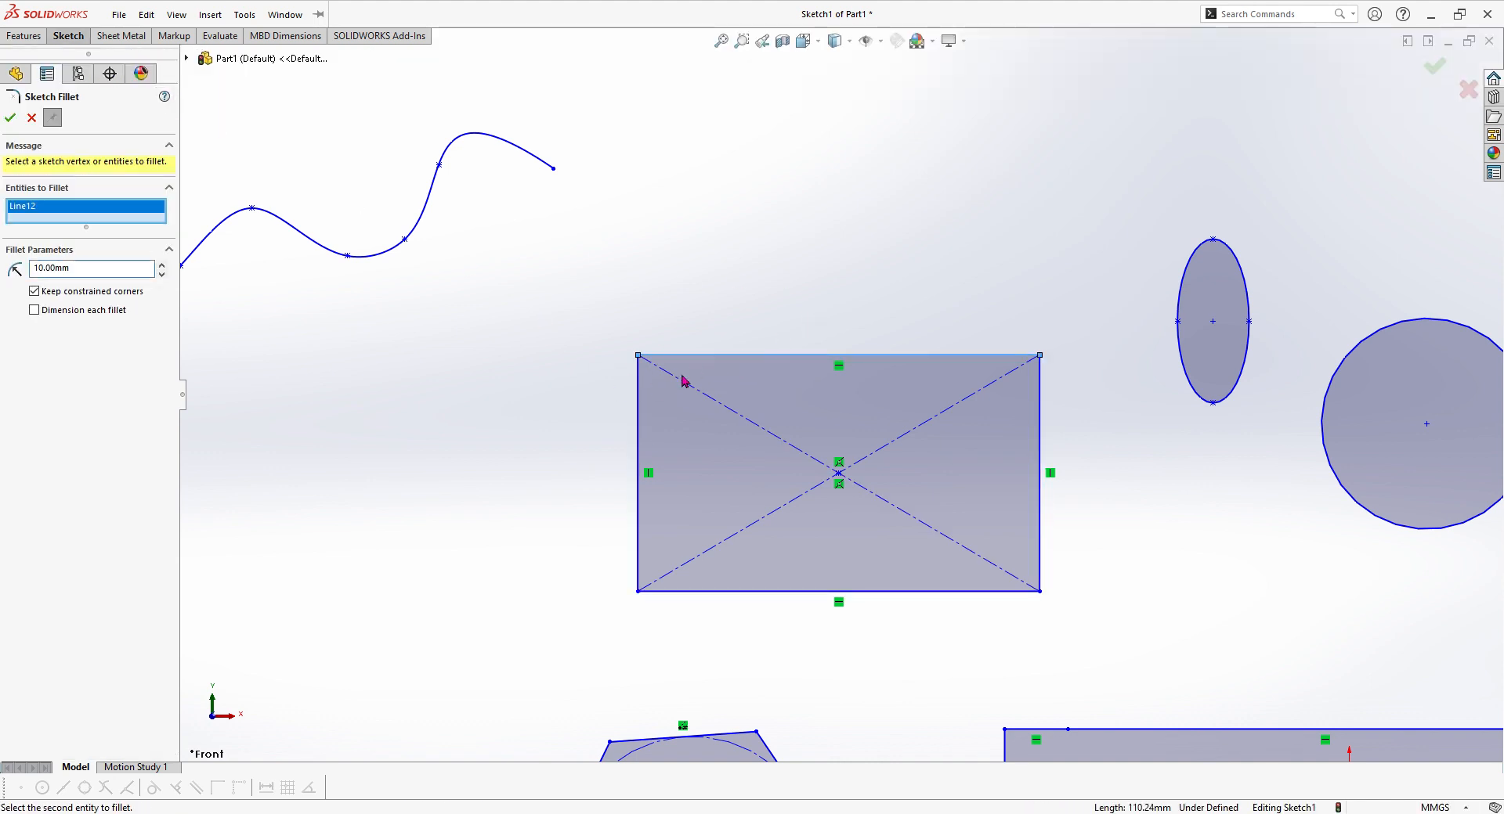
{"action": "left_click", "coordinate": [639, 413]}
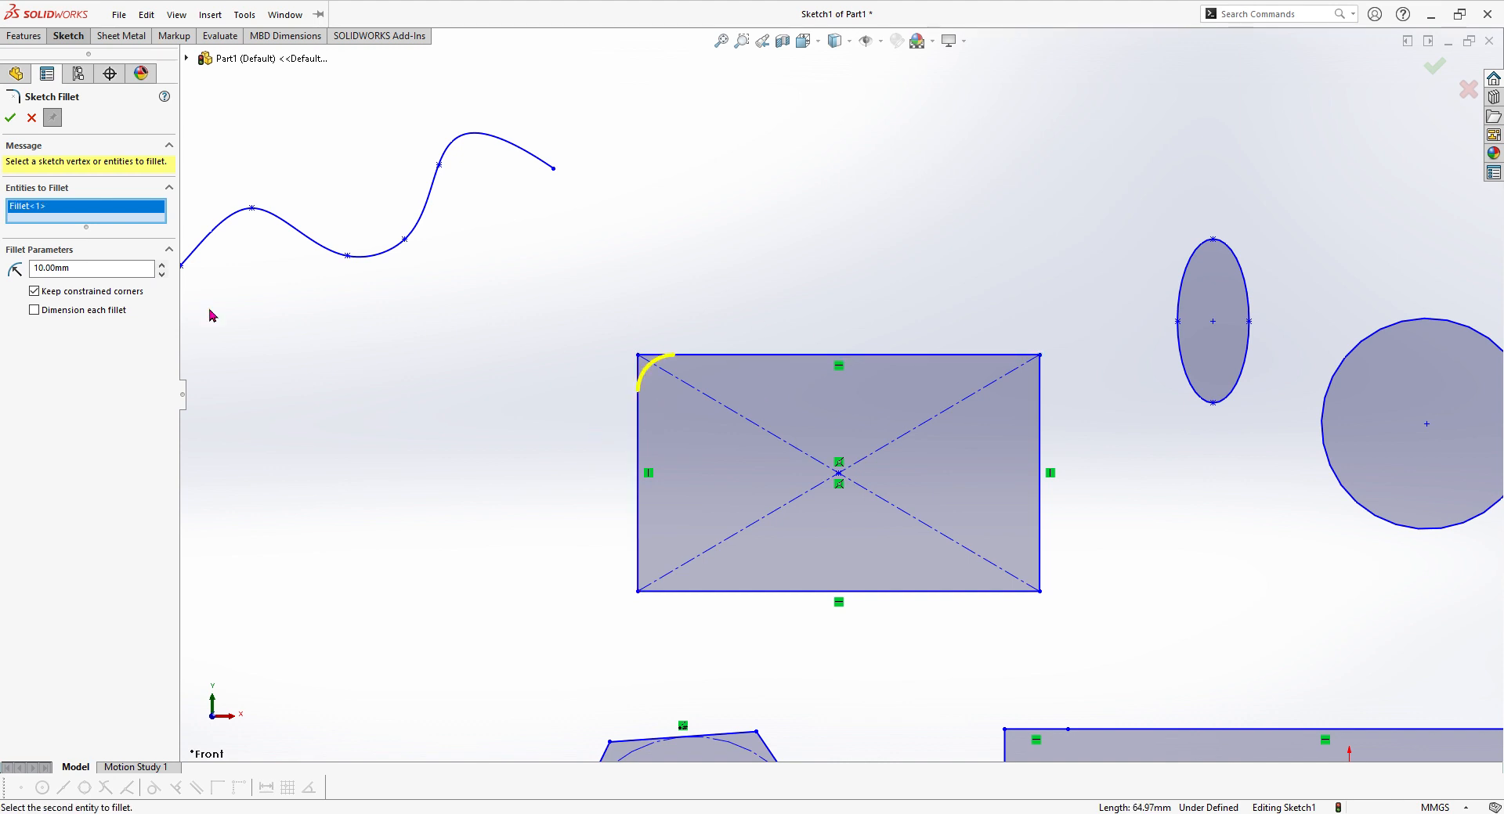
{"action": "key", "text": "Return"}
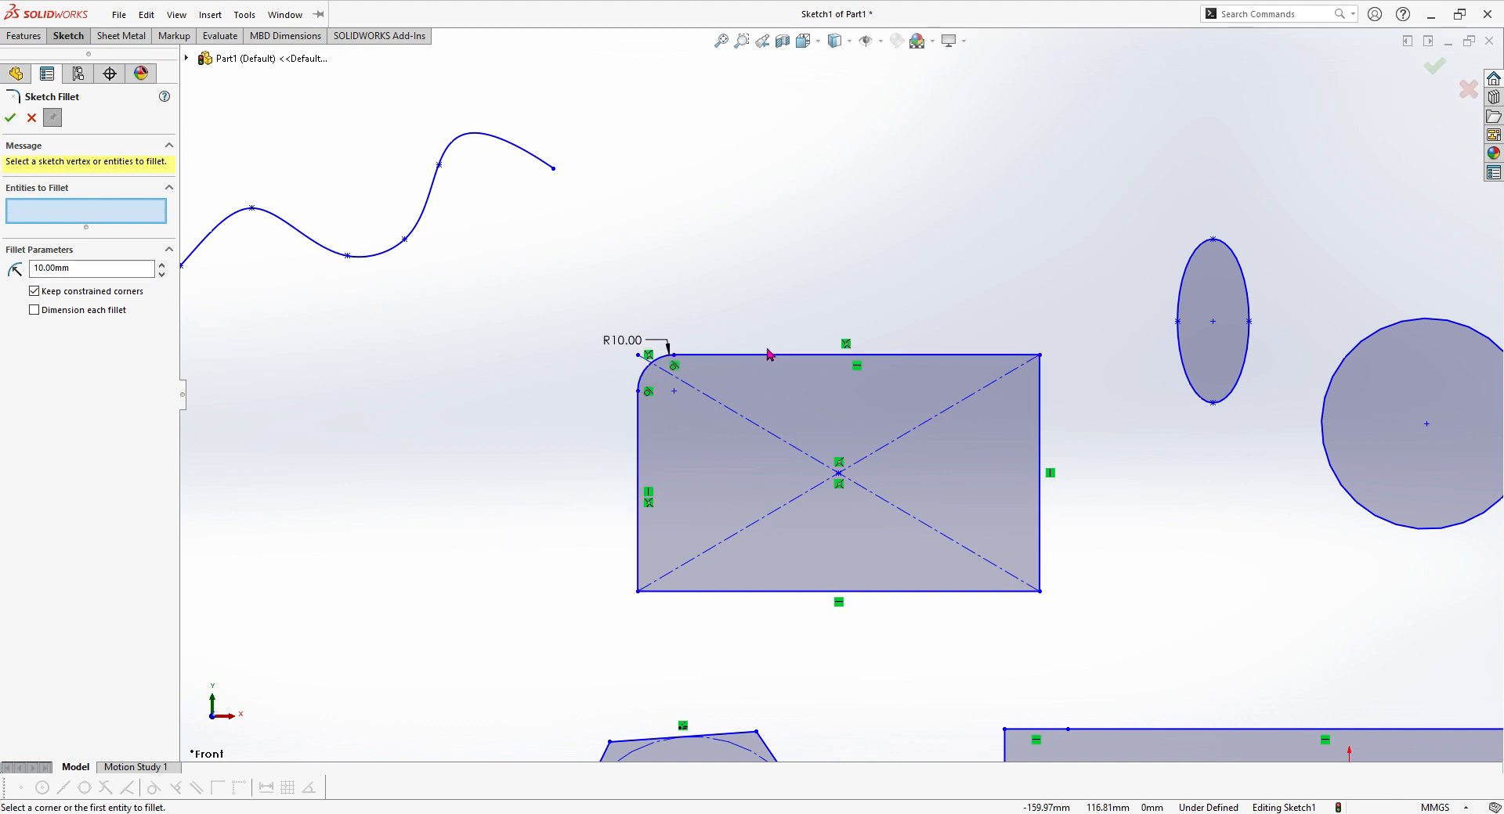
{"action": "scroll", "coordinate": [768, 355], "scroll_direction": "down", "scroll_amount": 1}
{"action": "scroll", "coordinate": [607, 316], "scroll_direction": "up", "scroll_amount": 4}
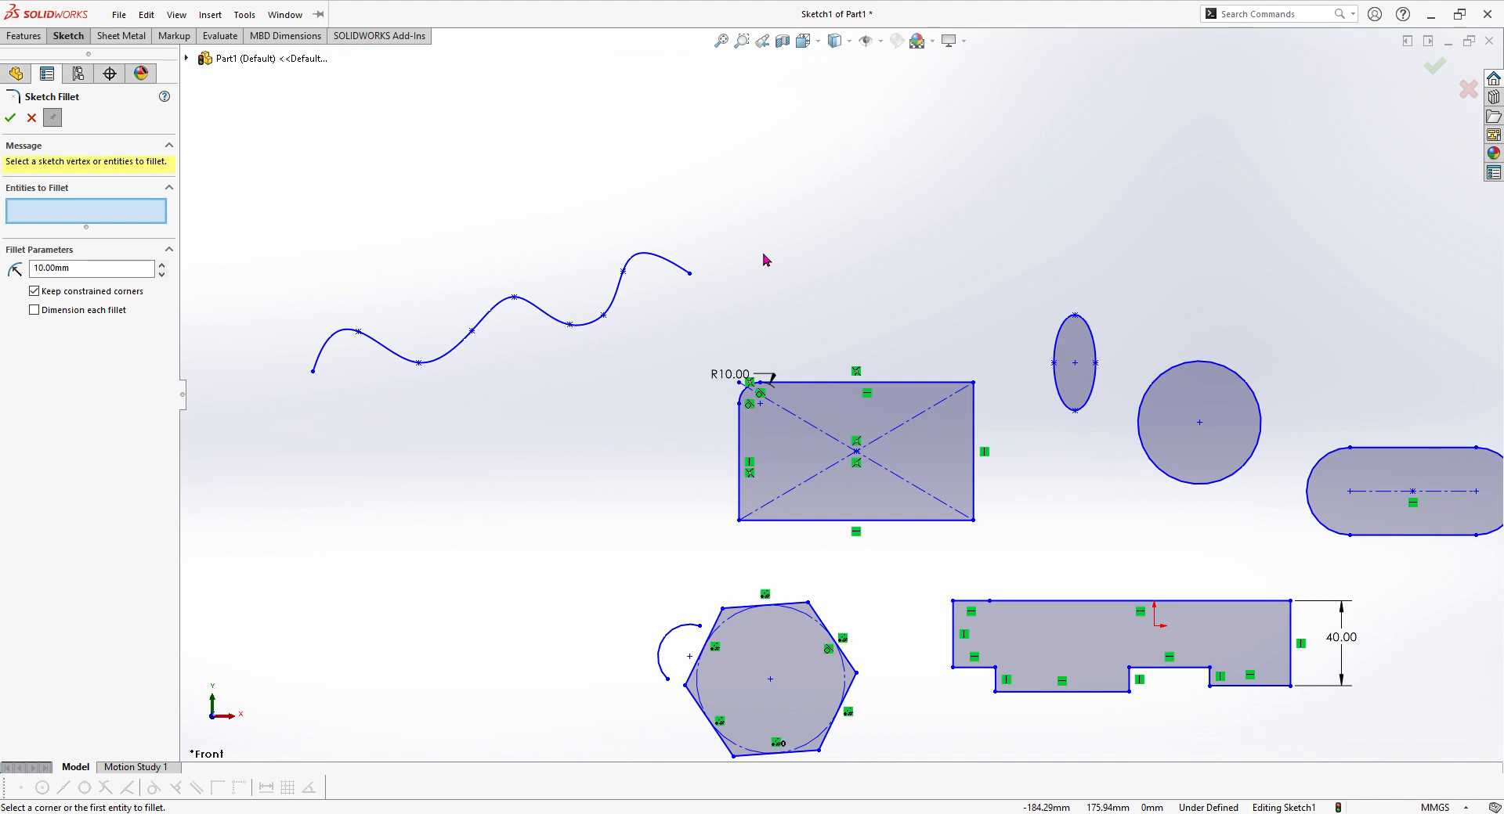
{"action": "key", "text": "z"}
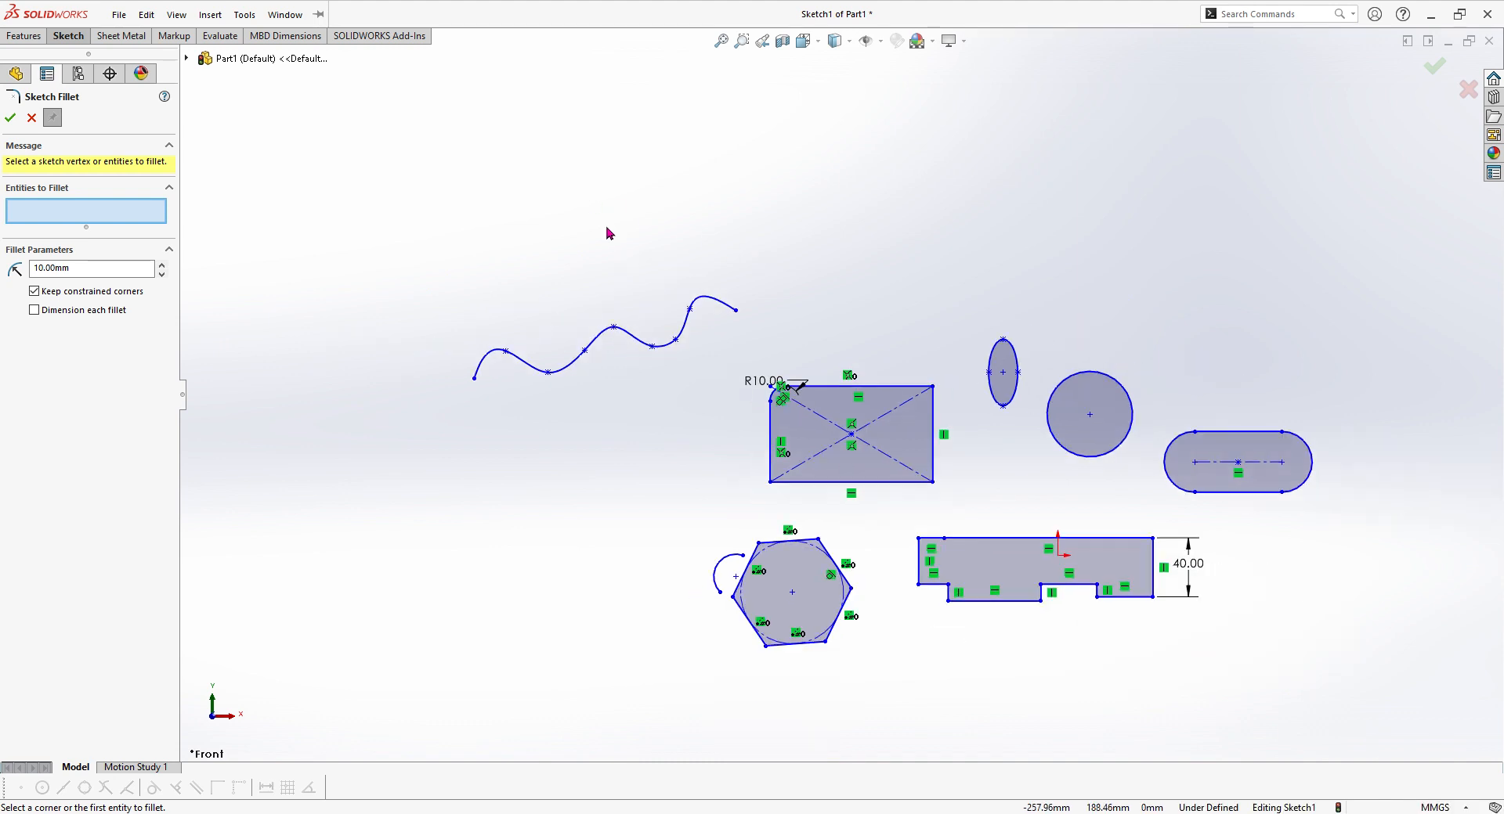
{"action": "scroll", "coordinate": [1010, 502], "scroll_direction": "down", "scroll_amount": 1}
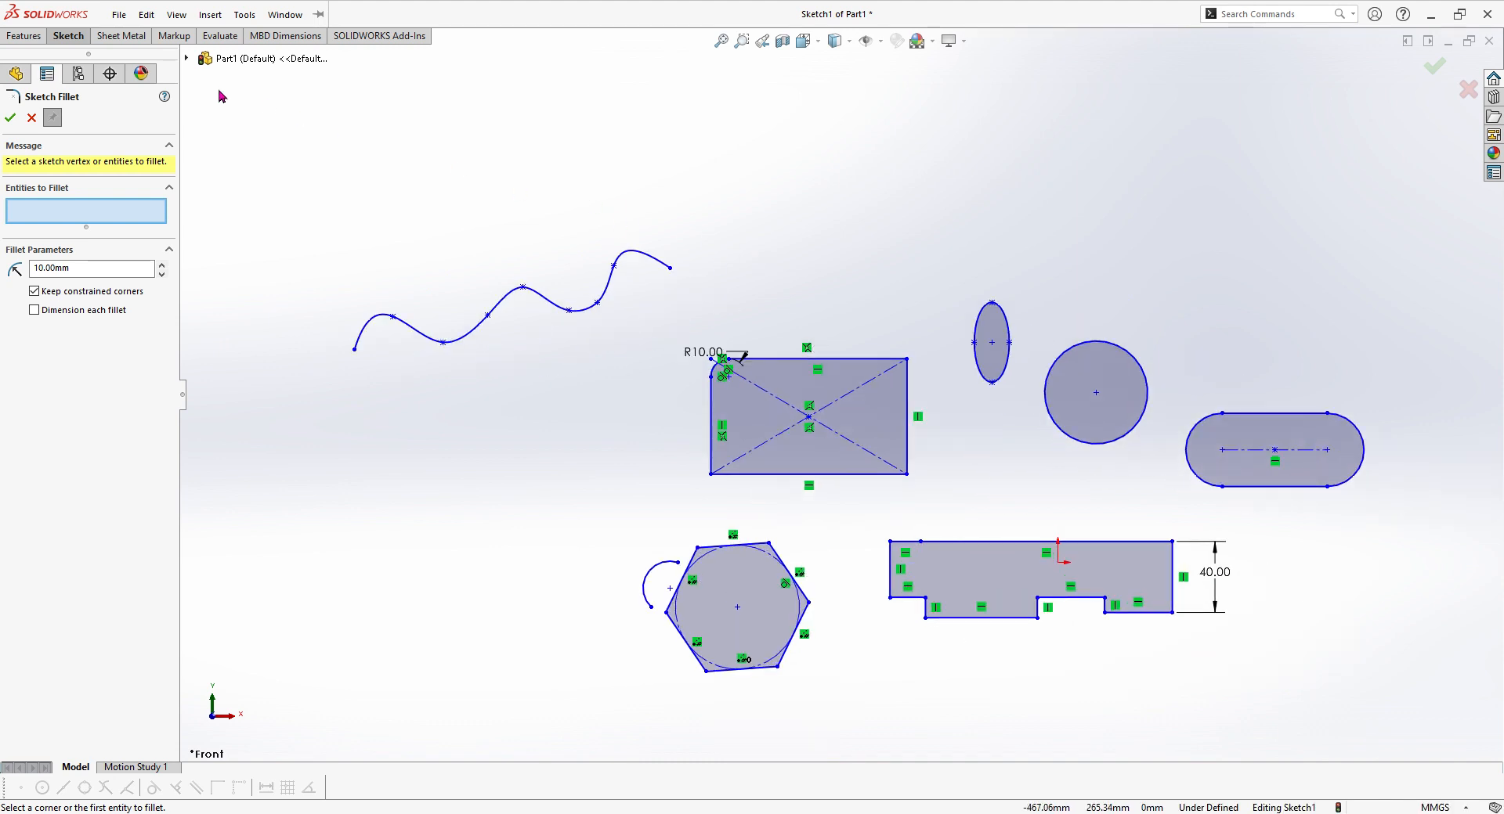
Step: Power-trim the spline, rectangle, ellipse, circle and slot outlines, and several segments of the polygon and the stepped profile
{"action": "left_click", "coordinate": [76, 44]}
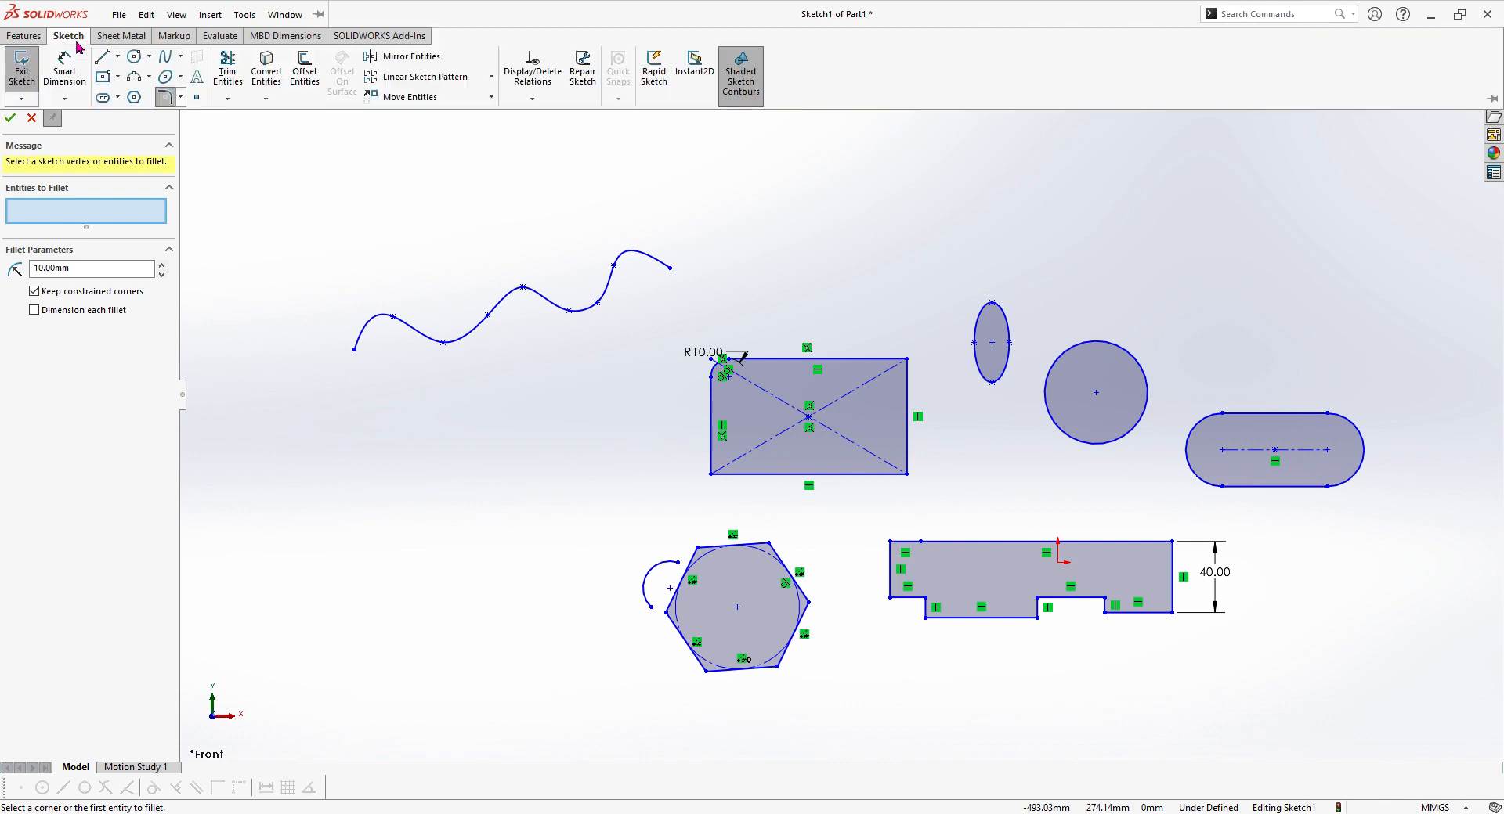
{"action": "left_click", "coordinate": [231, 73]}
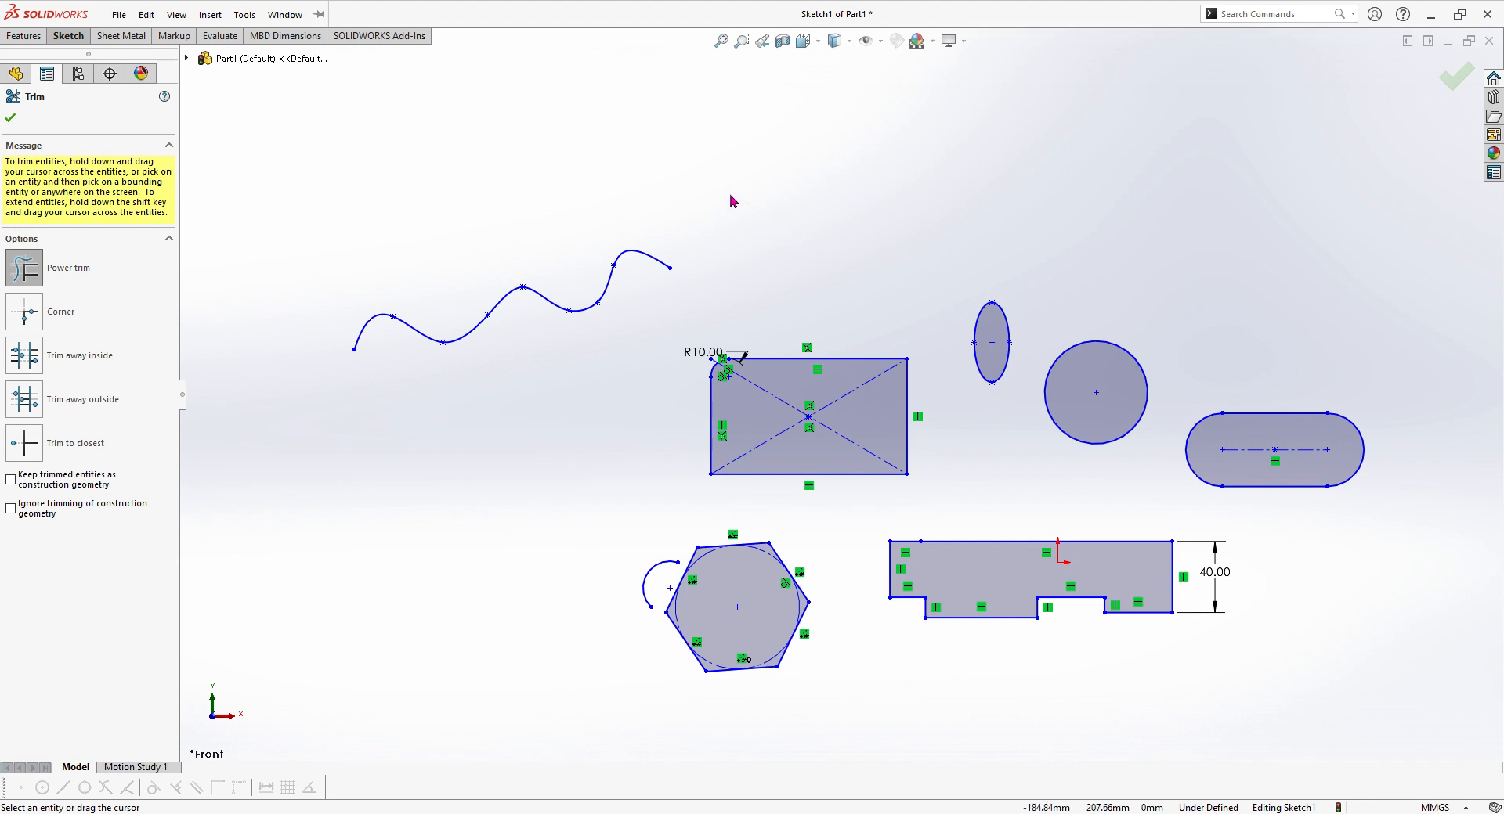
{"action": "mouse_move", "coordinate": [726, 194]}
{"action": "left_mouse_down"}
{"action": "mouse_move", "coordinate": [637, 297]}
{"action": "mouse_move", "coordinate": [798, 384]}
{"action": "mouse_move", "coordinate": [810, 446]}
{"action": "mouse_move", "coordinate": [713, 474]}
{"action": "mouse_move", "coordinate": [741, 409]}
{"action": "mouse_move", "coordinate": [697, 360]}
{"action": "mouse_move", "coordinate": [916, 411]}
{"action": "mouse_move", "coordinate": [893, 379]}
{"action": "mouse_move", "coordinate": [1032, 413]}
{"action": "mouse_move", "coordinate": [1143, 387]}
{"action": "mouse_move", "coordinate": [1331, 468]}
{"action": "left_mouse_up"}
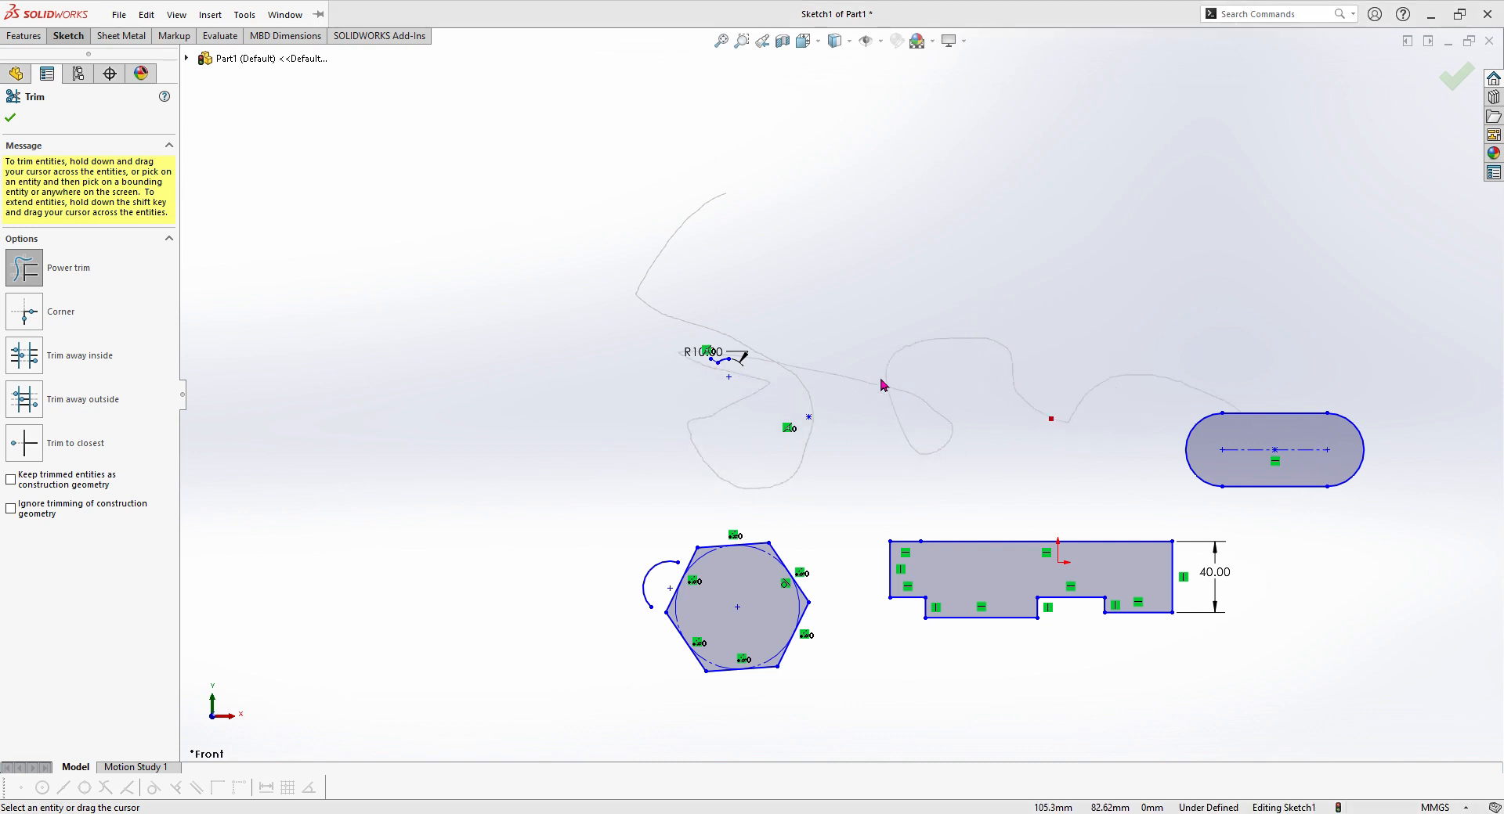
{"action": "mouse_move", "coordinate": [785, 417]}
{"action": "left_mouse_down"}
{"action": "mouse_move", "coordinate": [1221, 415]}
{"action": "mouse_move", "coordinate": [1222, 470]}
{"action": "mouse_move", "coordinate": [1285, 501]}
{"action": "mouse_move", "coordinate": [1367, 458]}
{"action": "mouse_move", "coordinate": [963, 559]}
{"action": "mouse_move", "coordinate": [1159, 609]}
{"action": "mouse_move", "coordinate": [766, 619]}
{"action": "mouse_move", "coordinate": [763, 560]}
{"action": "mouse_move", "coordinate": [807, 658]}
{"action": "left_mouse_up"}
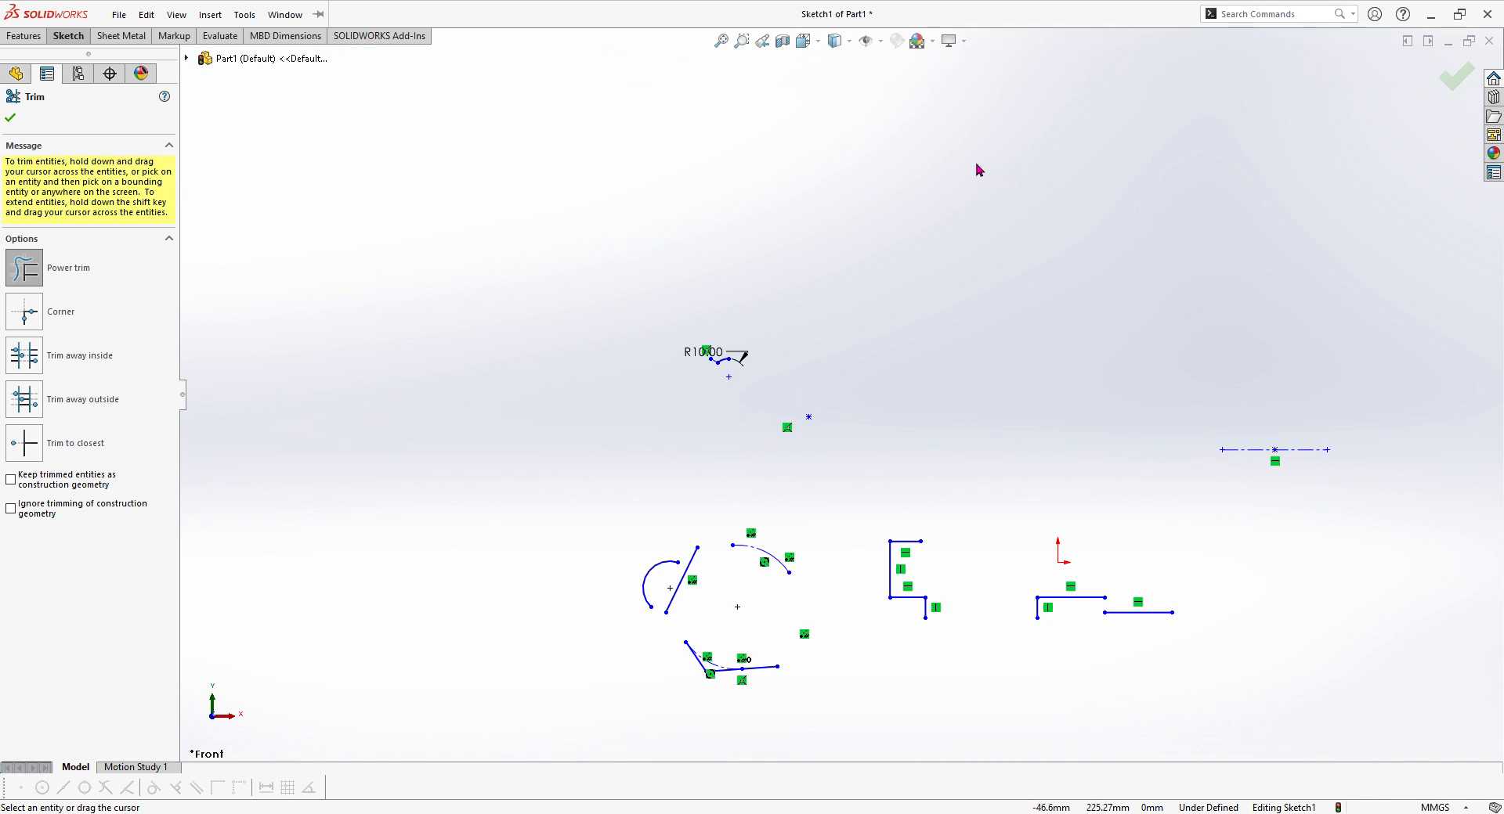
{"action": "key", "text": "Escape"}
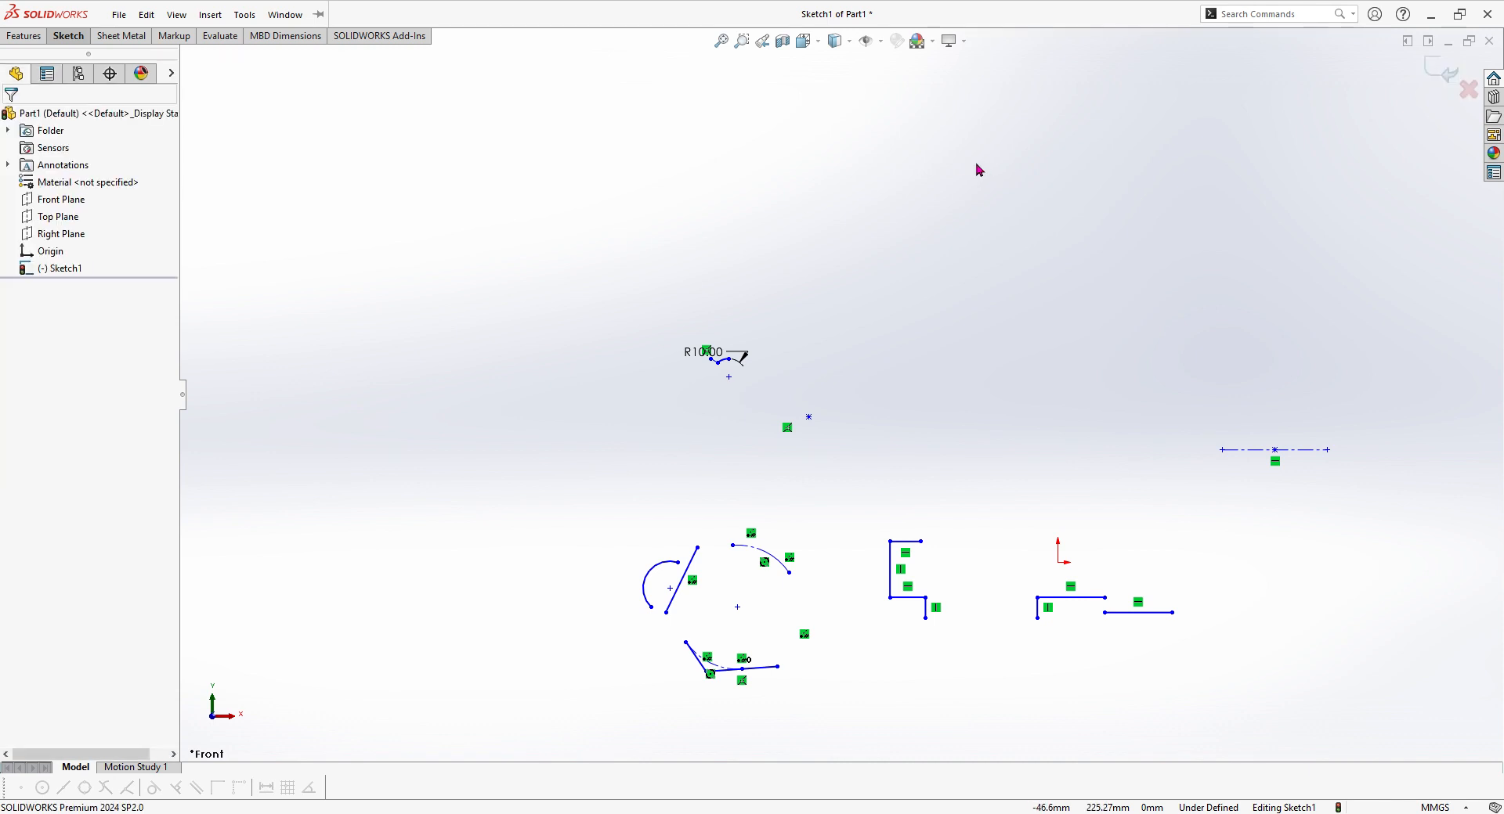
Step: Delete all remaining sketch geometry, including the fillet dimension and the slot centerline, to leave the sketch empty
{"action": "mouse_move", "coordinate": [472, 235]}
{"action": "left_mouse_down"}
{"action": "mouse_move", "coordinate": [731, 472]}
{"action": "mouse_move", "coordinate": [1336, 709]}
{"action": "mouse_move", "coordinate": [1399, 714]}
{"action": "left_mouse_up"}
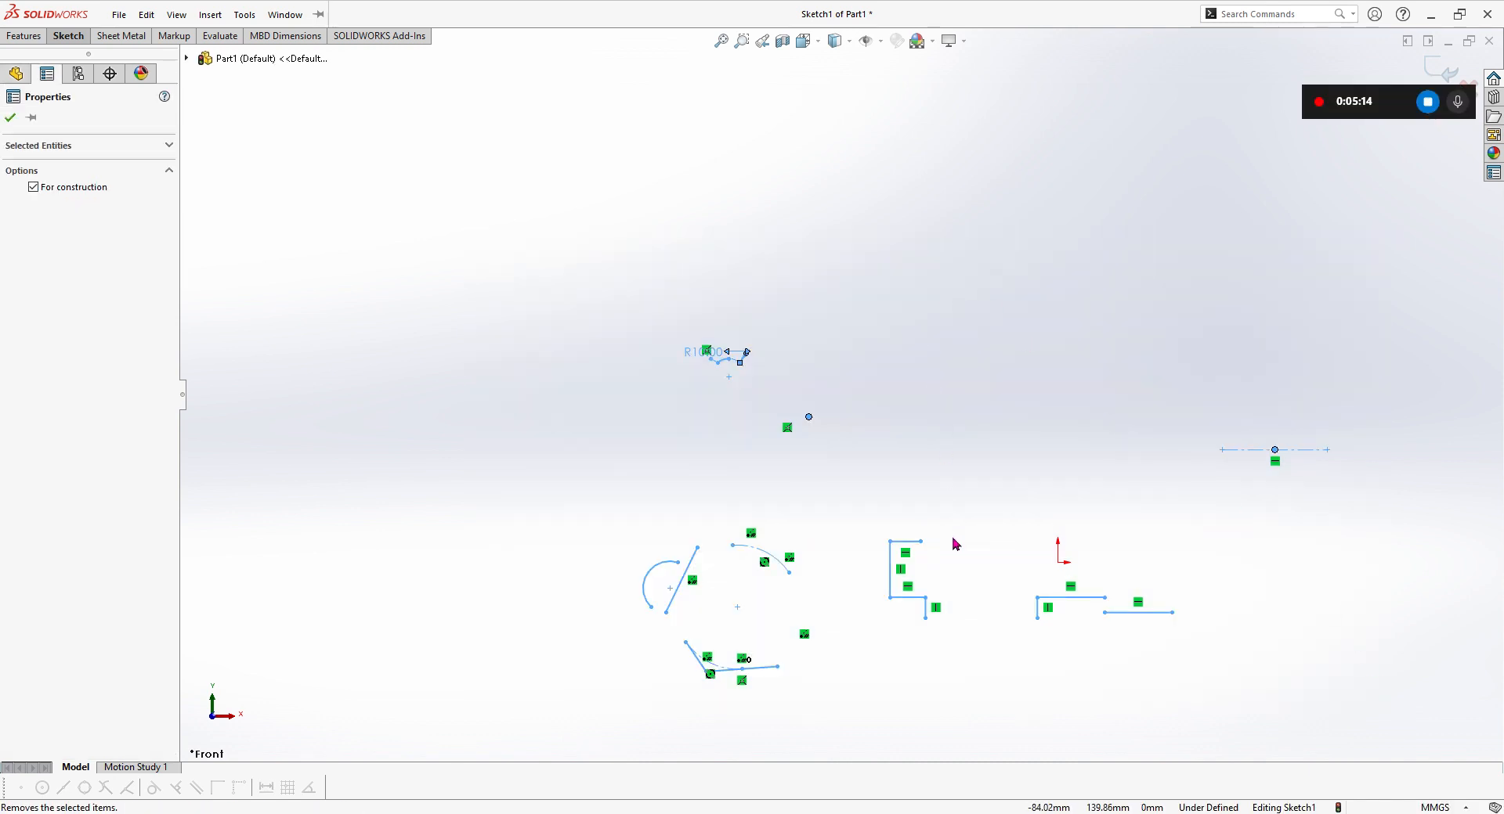
{"action": "key", "text": "Delete"}
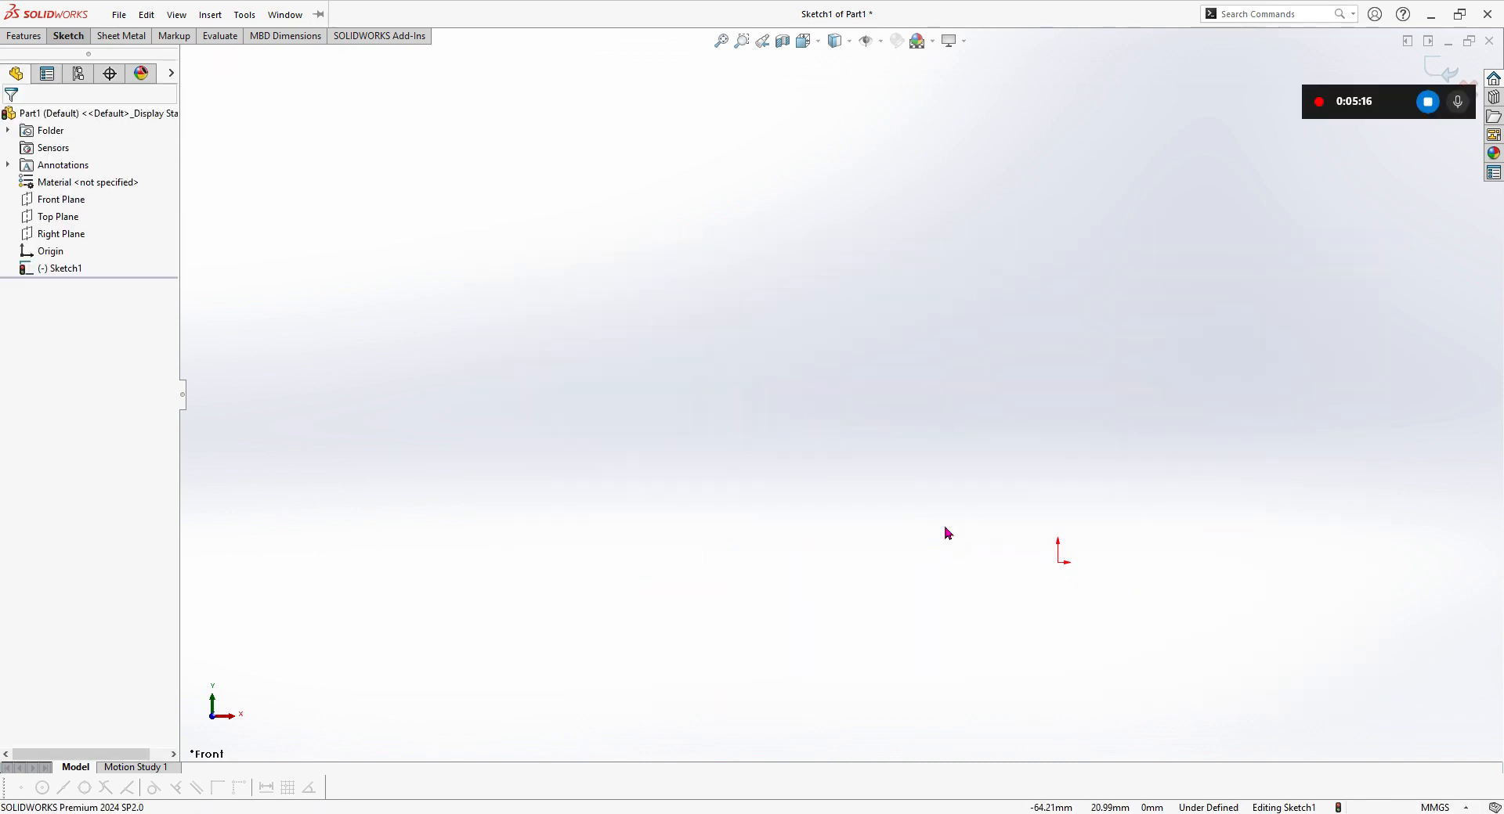